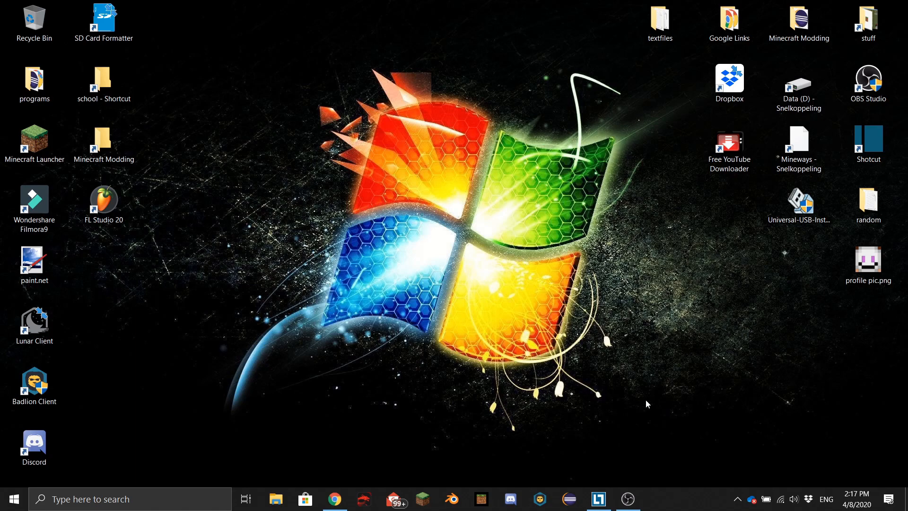
# Step: Create a new desktop folder named tutorialpack and place it in an empty spot beside the other icons
pyautogui.rightClick(692, 296)
pyautogui.moveTo(705, 428)
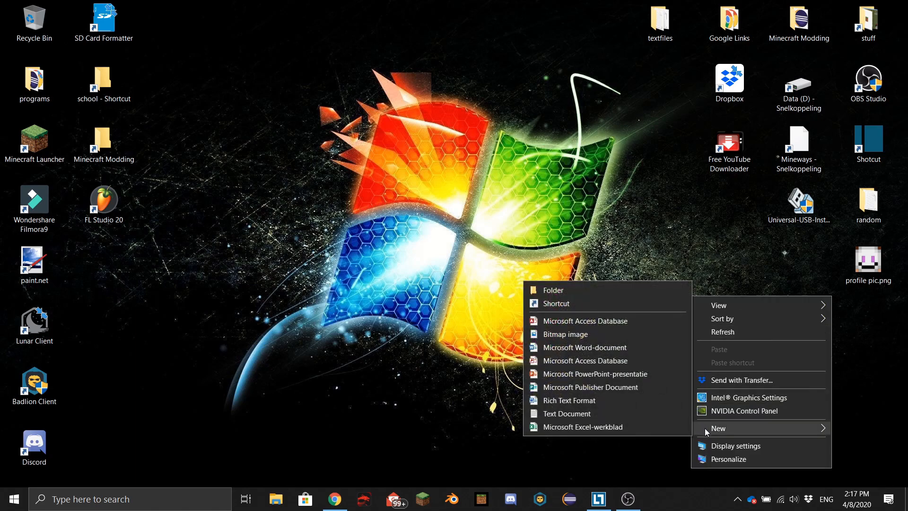
pyautogui.click(555, 290)
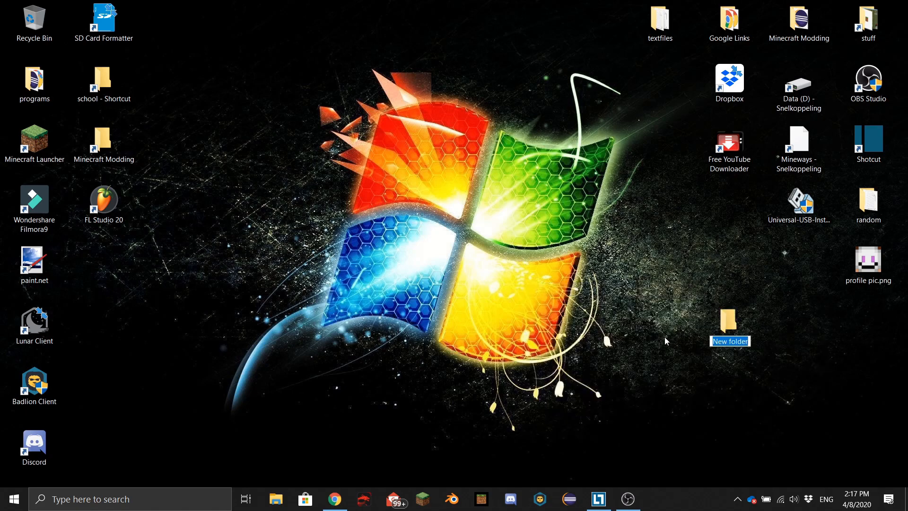
pyautogui.write('tut')
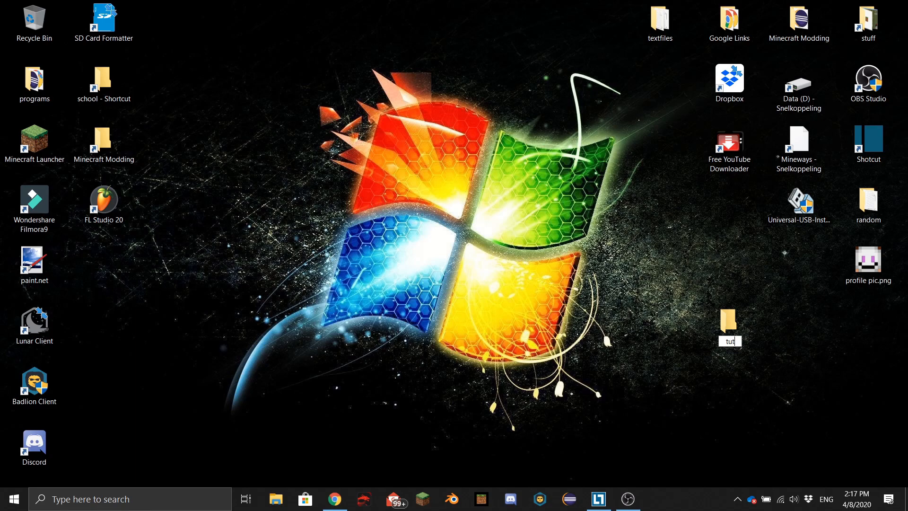
pyautogui.write('orialpack')
pyautogui.press('Return')
pyautogui.moveTo(736, 326); pyautogui.dragTo(679, 338)
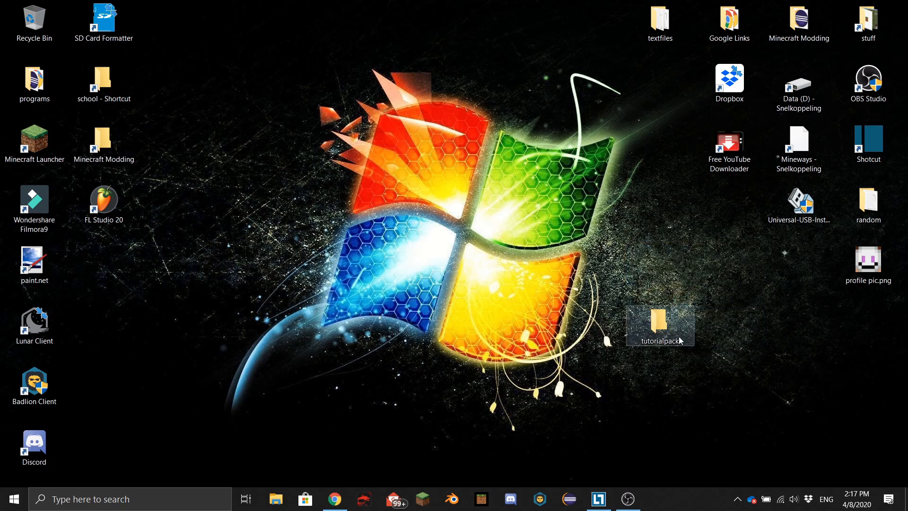
# Step: Open the tutorialpack folder in a smaller window and move profile pic.png from the desktop into it
pyautogui.doubleClick(678, 339)
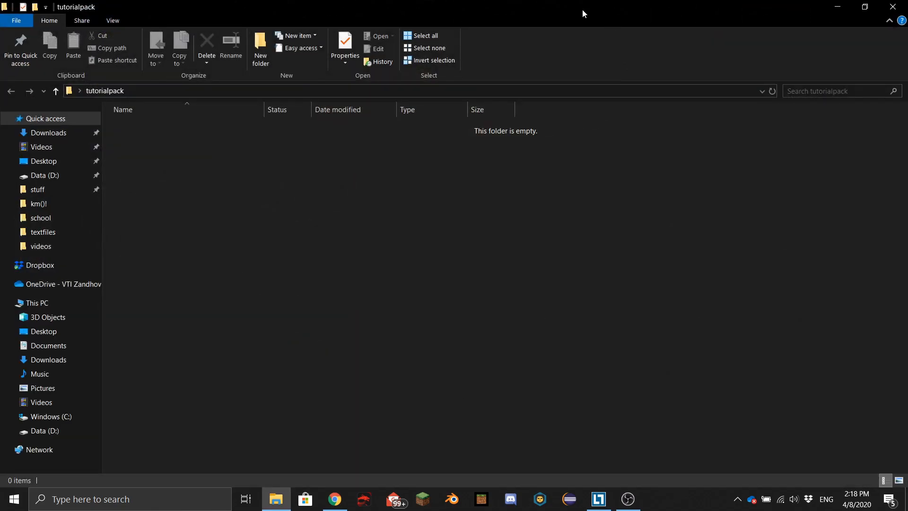
pyautogui.doubleClick(582, 10)
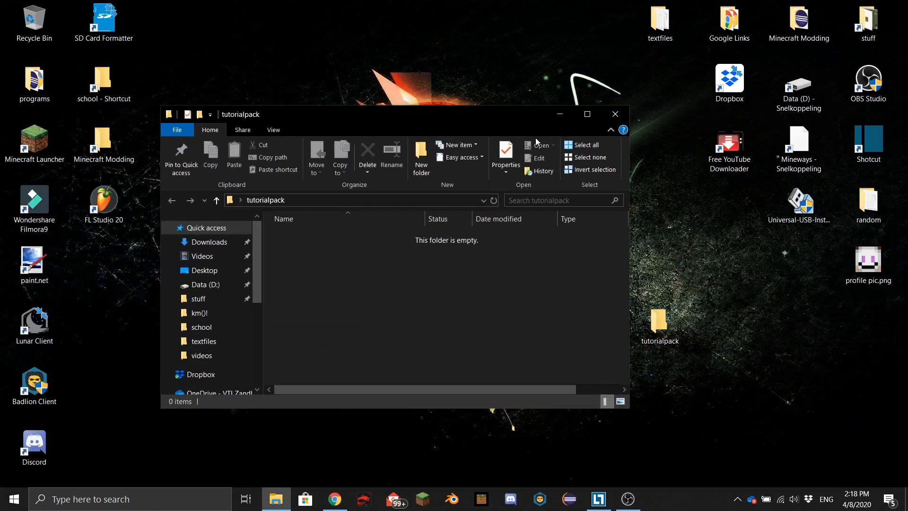
pyautogui.moveTo(477, 119); pyautogui.dragTo(499, 121)
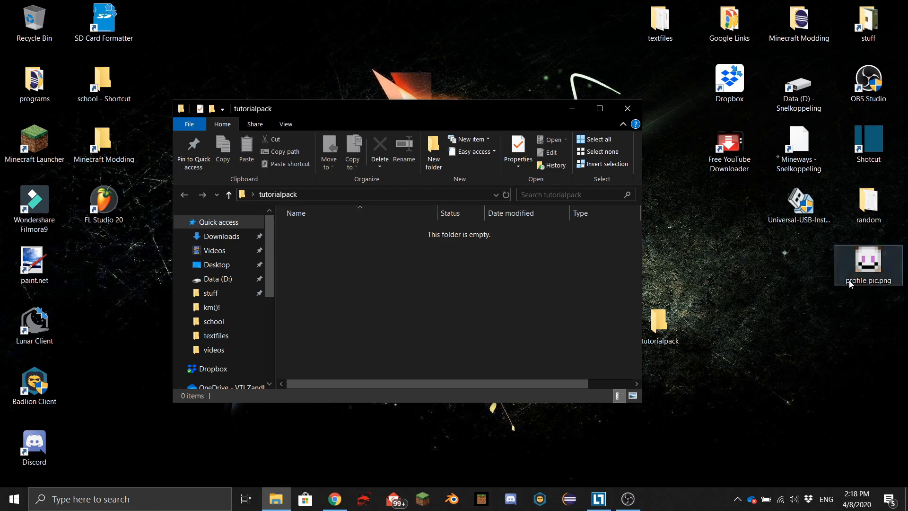
pyautogui.moveTo(862, 278); pyautogui.dragTo(348, 284)
pyautogui.click(339, 231)
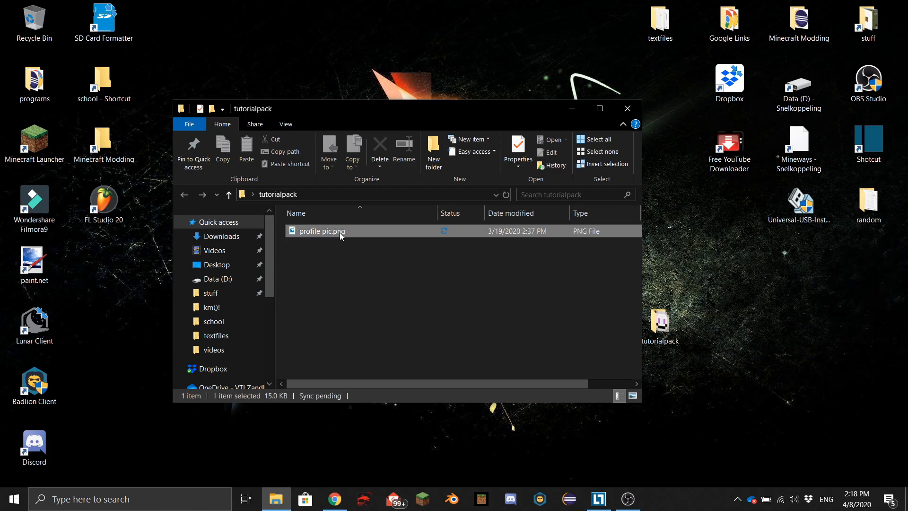
# Step: Rename the profile pic.png image in the tutorialpack folder to pack.png
pyautogui.rightClick(339, 232)
pyautogui.click(397, 459)
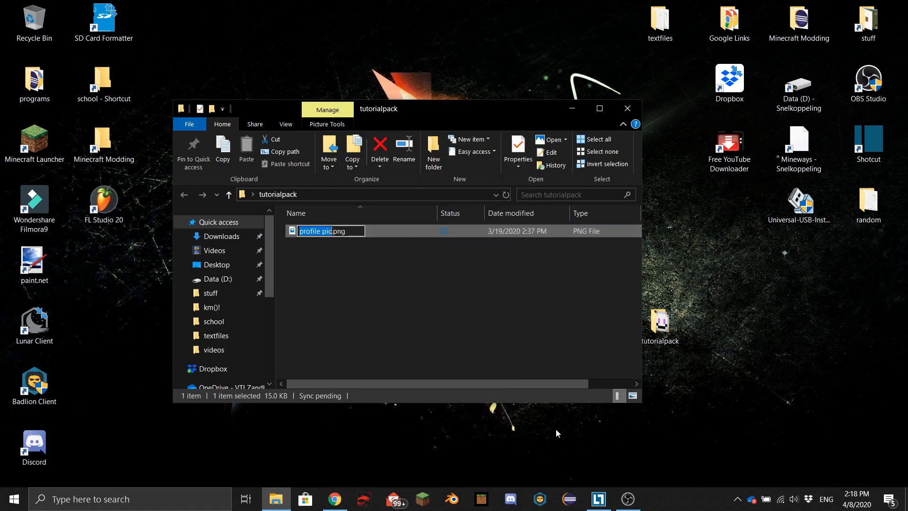
pyautogui.write('pack')
pyautogui.press('Return')
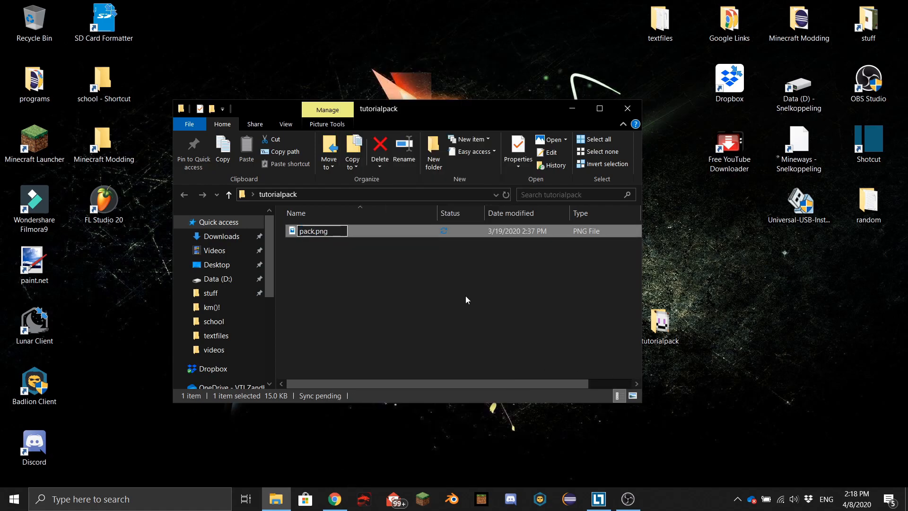
pyautogui.click(477, 297)
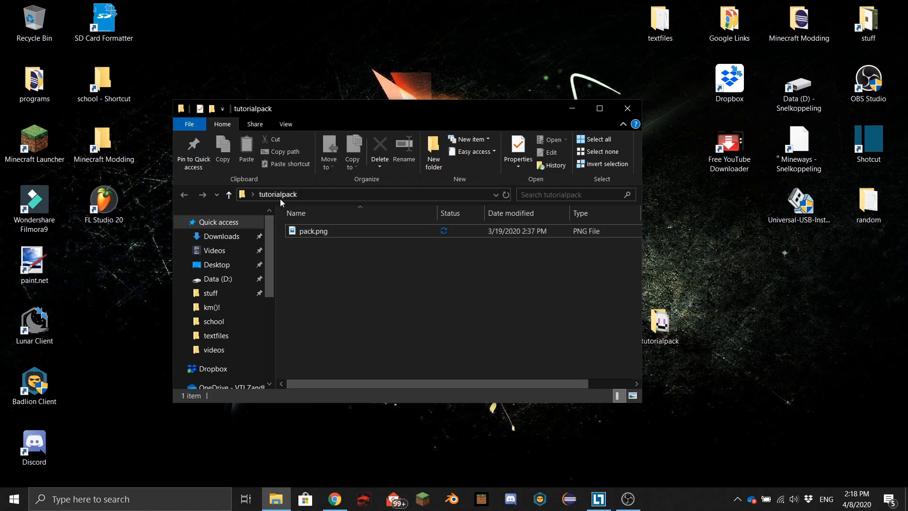
# Step: Switch the display of file name extensions off and back on
pyautogui.click(285, 124)
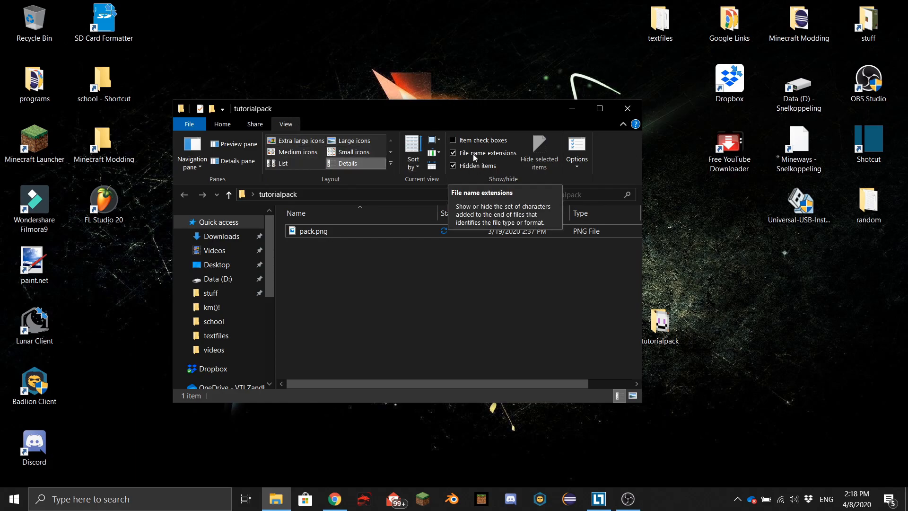
pyautogui.click(453, 154)
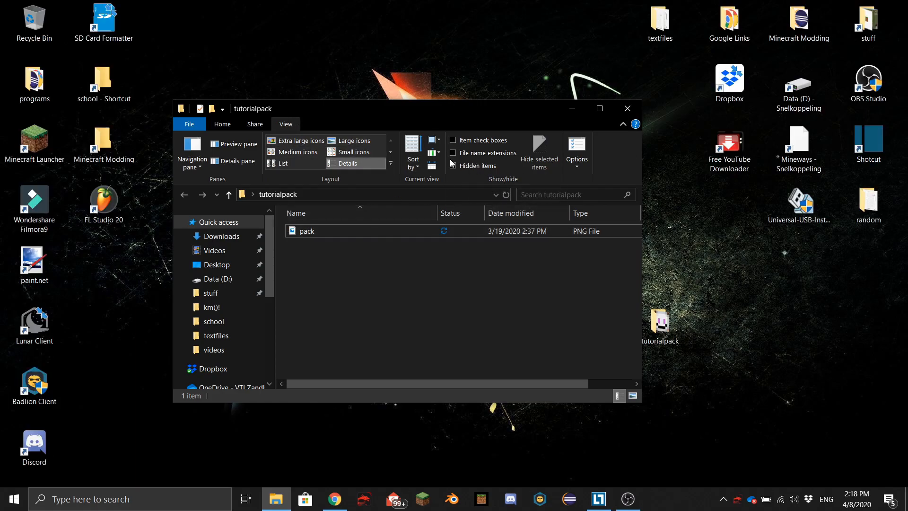
pyautogui.click(453, 153)
# Step: Create a text document named pack.txt in the tutorialpack folder and open it for editing
pyautogui.rightClick(339, 280)
pyautogui.moveTo(381, 453)
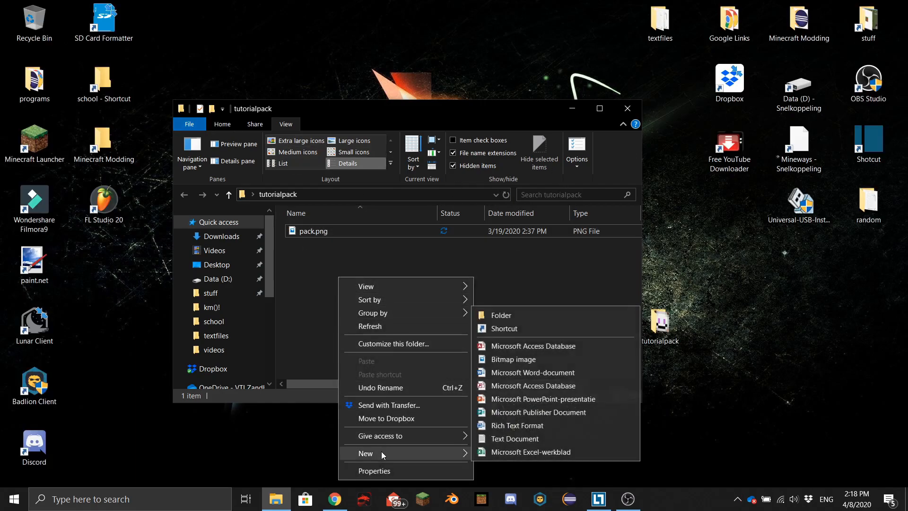
pyautogui.click(520, 438)
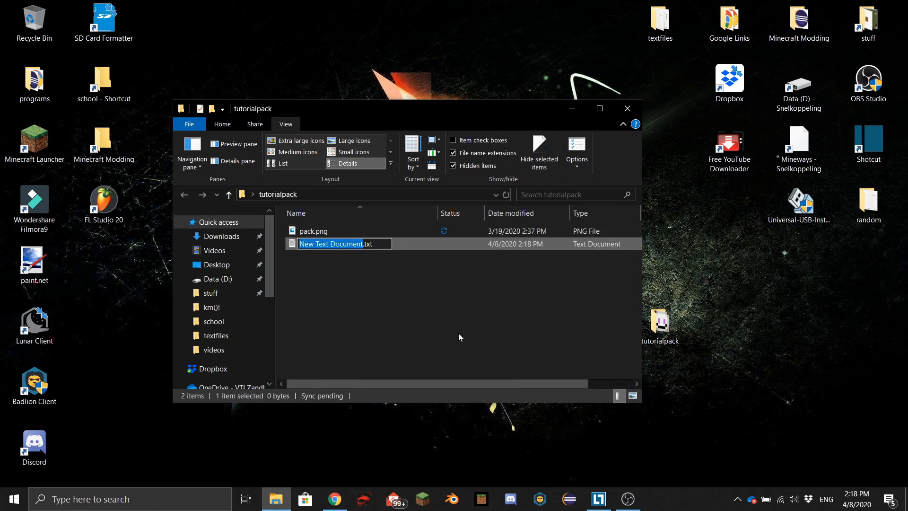
pyautogui.write('pack')
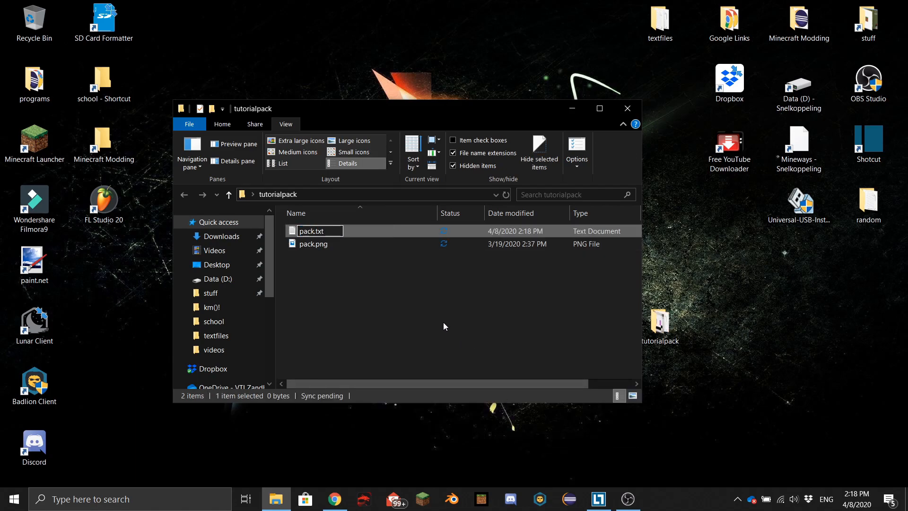
pyautogui.press('Return')
pyautogui.click(331, 236)
pyautogui.doubleClick(331, 243)
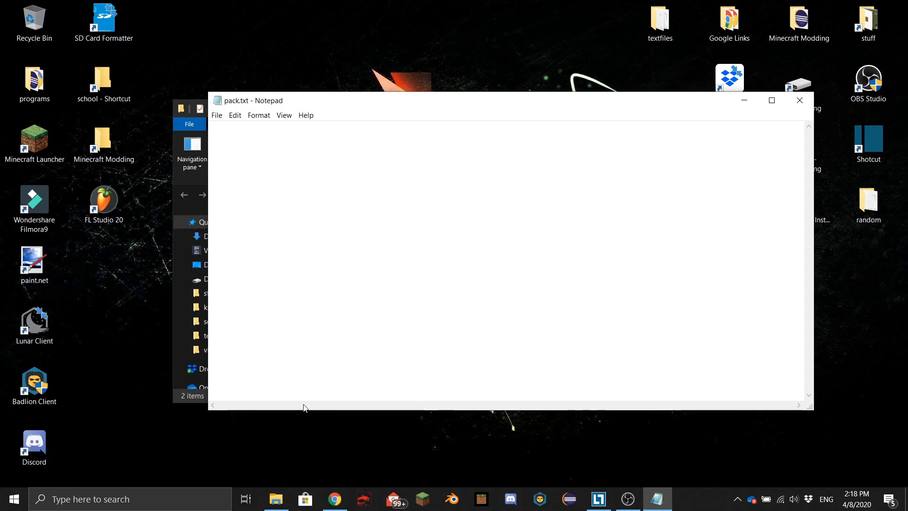
# Step: Copy the raw paste data of pack.mcmeta from the Pastebin page in Chrome and paste it into pack.txt in Notepad
pyautogui.click(342, 506)
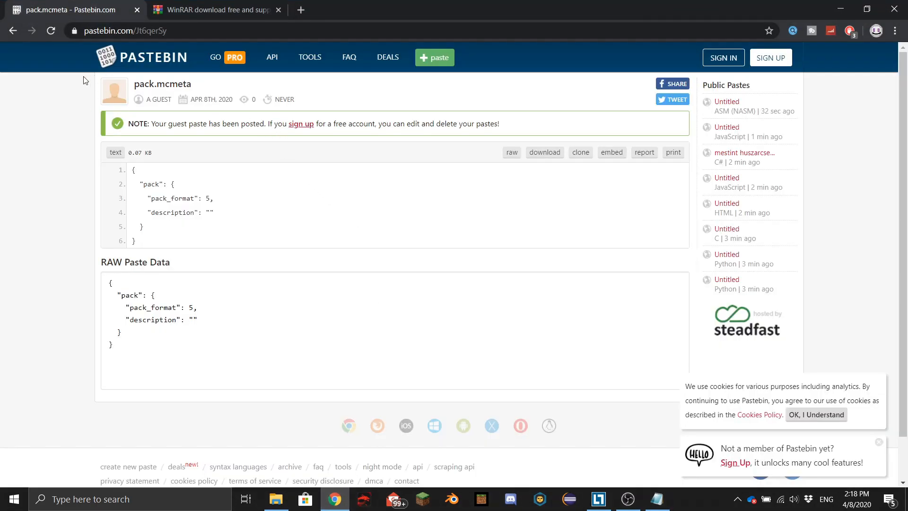
pyautogui.click(132, 344)
pyautogui.hotkey('ctrl', 'a')
pyautogui.hotkey('ctrl', 'c')
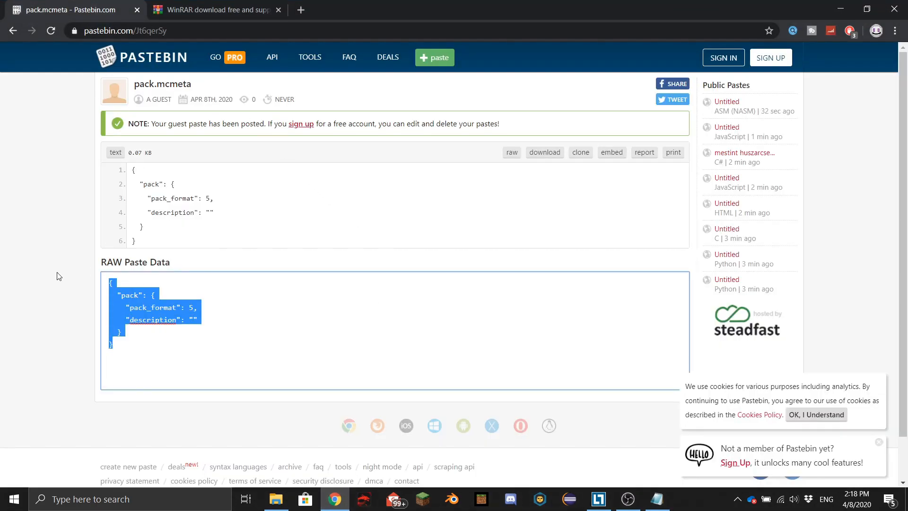
pyautogui.click(656, 499)
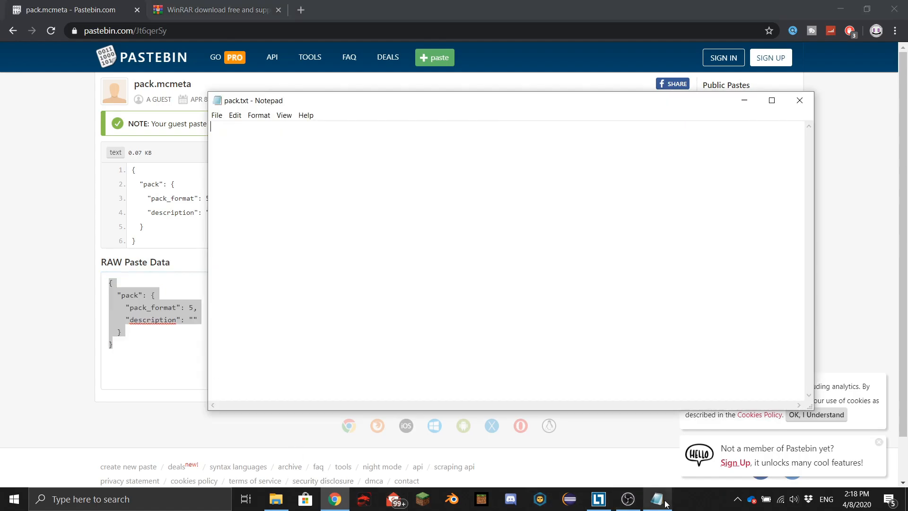
pyautogui.hotkey('ctrl', 'v')
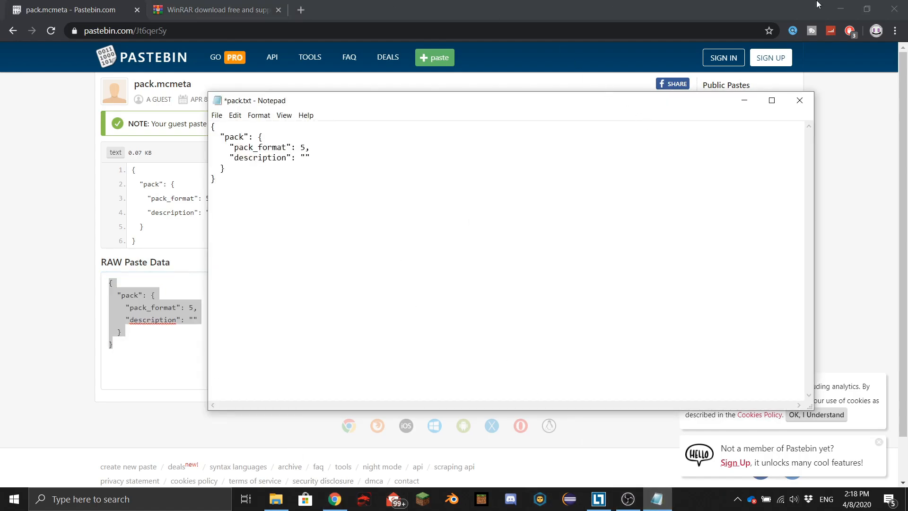
pyautogui.click(840, 8)
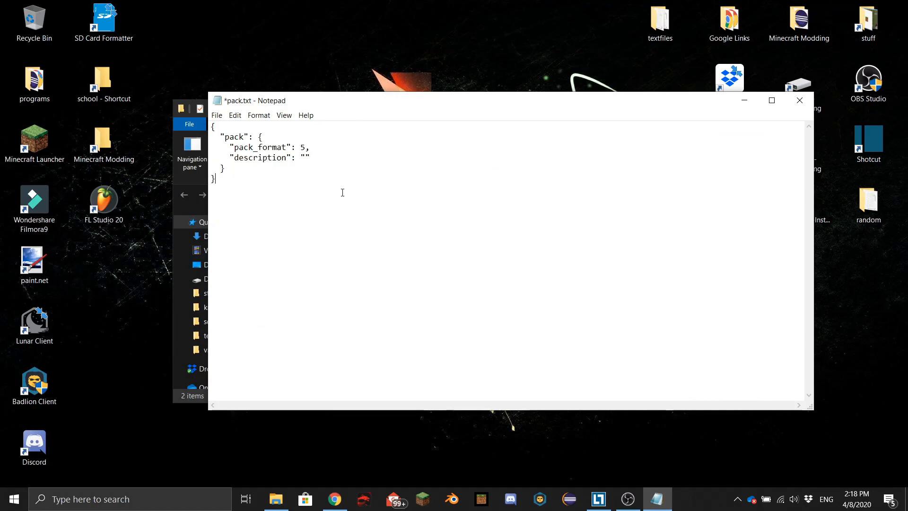
# Step: Set the pack description to "Subscribe!", save pack.txt and close it
pyautogui.click(306, 147)
pyautogui.click(307, 157)
pyautogui.write('Subscribe!')
pyautogui.hotkey('ctrl', 's')
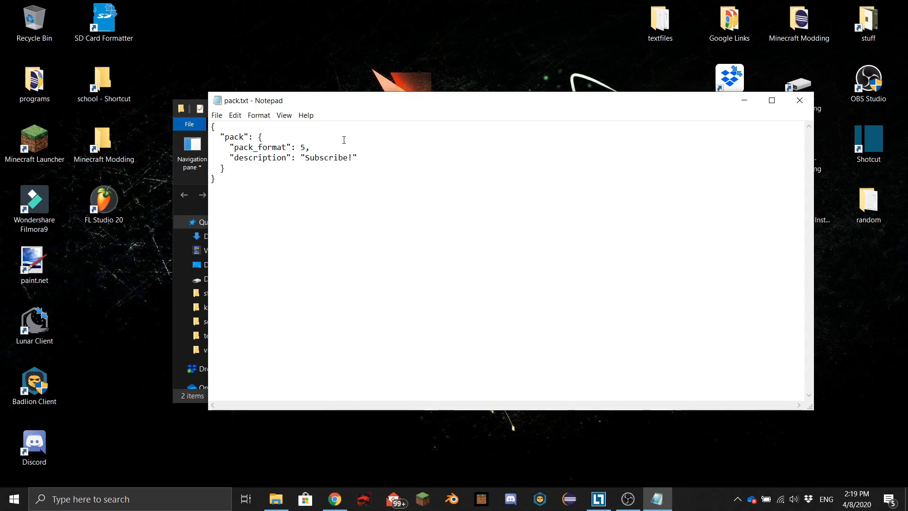
pyautogui.click(217, 115)
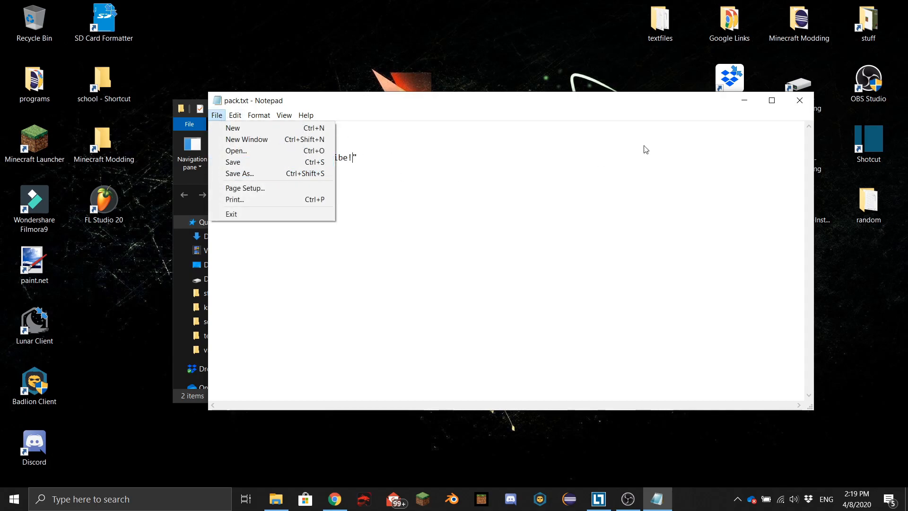
pyautogui.click(799, 100)
# Step: Rename pack.txt to pack.mcmeta and accept the changed file extension
pyautogui.rightClick(340, 247)
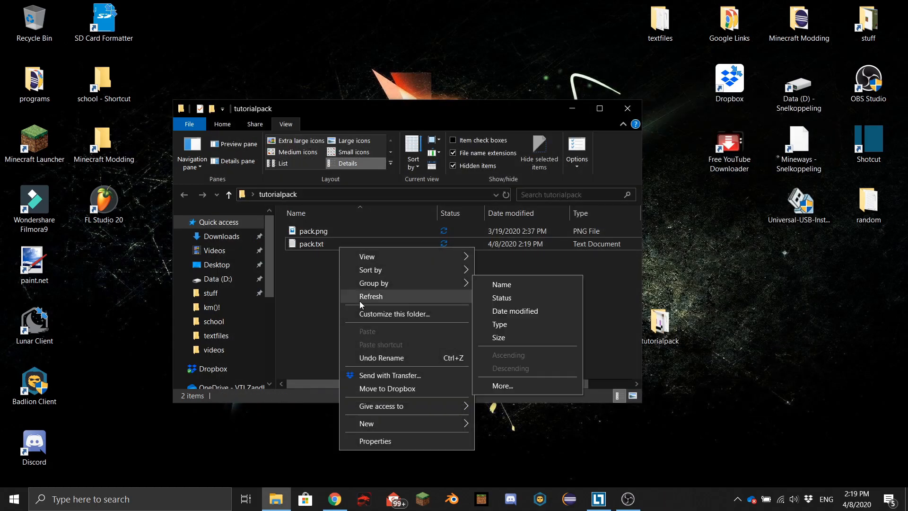
pyautogui.rightClick(305, 244)
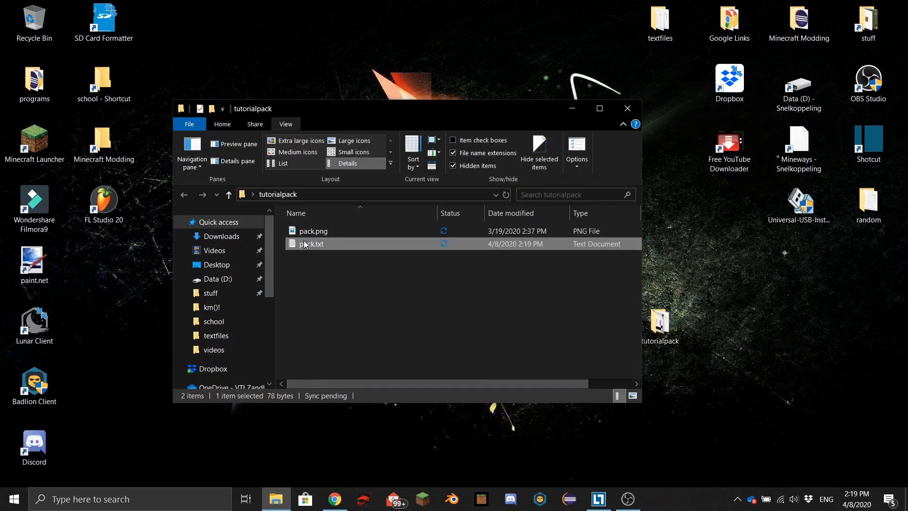
pyautogui.click(353, 459)
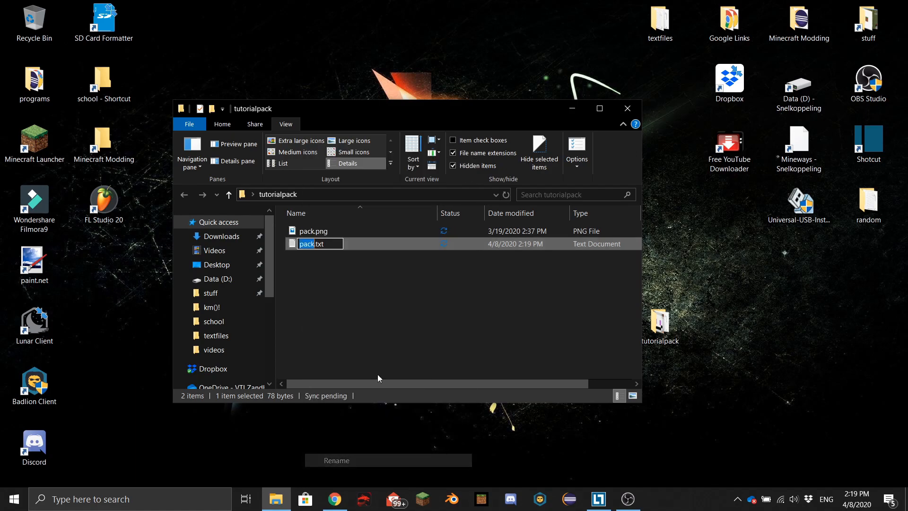
pyautogui.click(330, 245)
pyautogui.press('BackSpace')
pyautogui.press('BackSpace')
pyautogui.press('BackSpace')
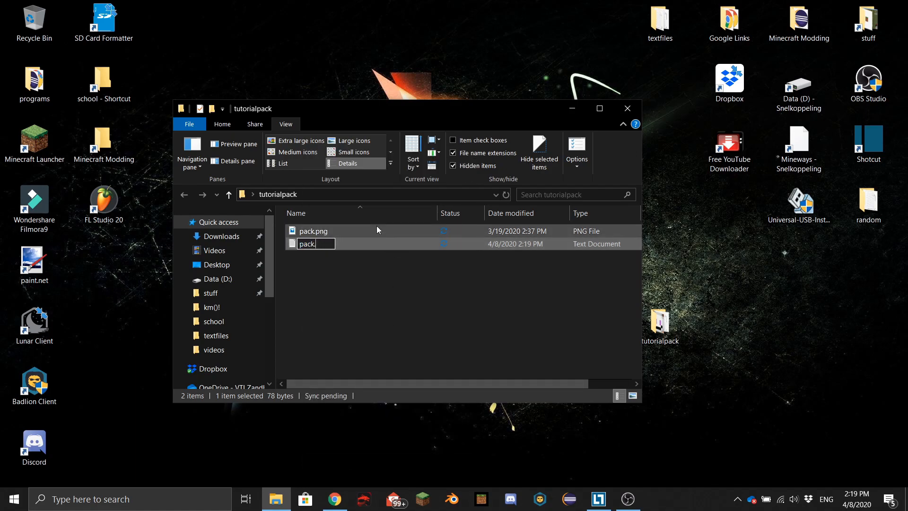
pyautogui.write('mcmeta')
pyautogui.press('Return')
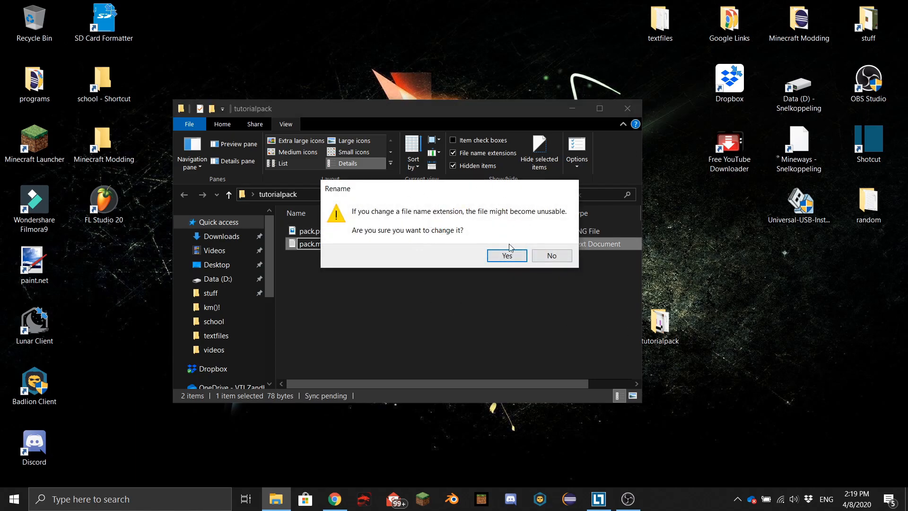
pyautogui.click(505, 257)
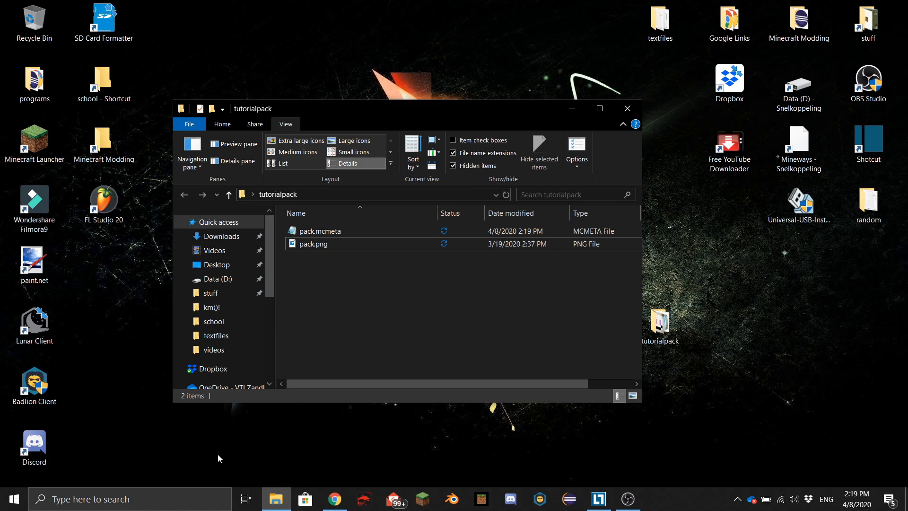
# Step: Open the %appdata% folder through the Run dialog and enter the .minecraft folder
pyautogui.press('super+r')
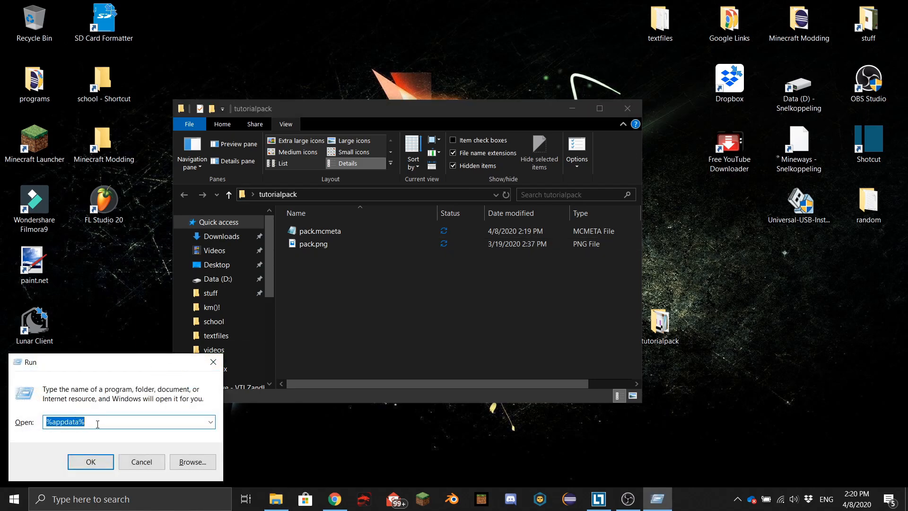
pyautogui.press('BackSpace')
pyautogui.write('%app')
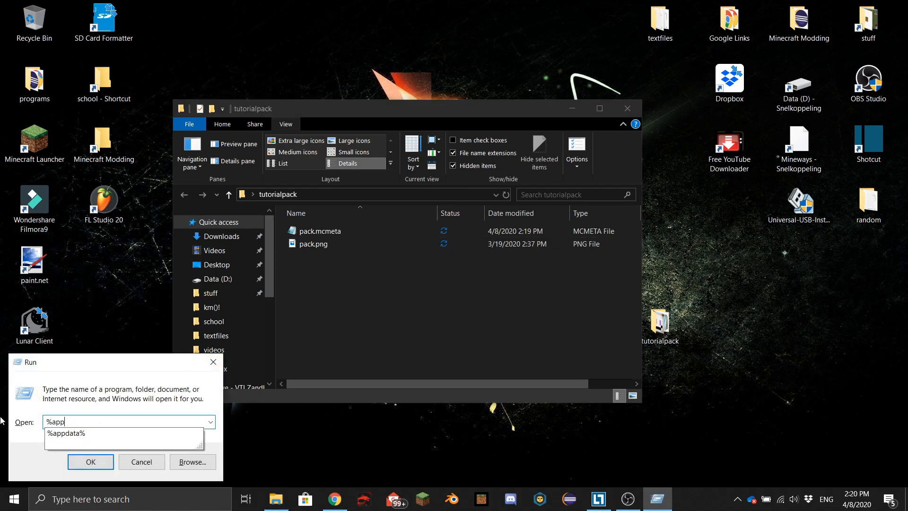
pyautogui.write('data%')
pyautogui.press('Return')
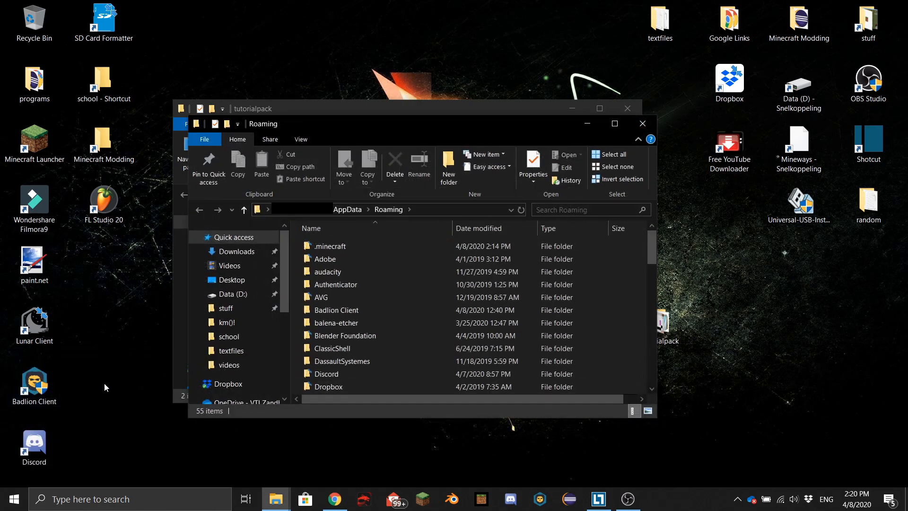
pyautogui.doubleClick(347, 245)
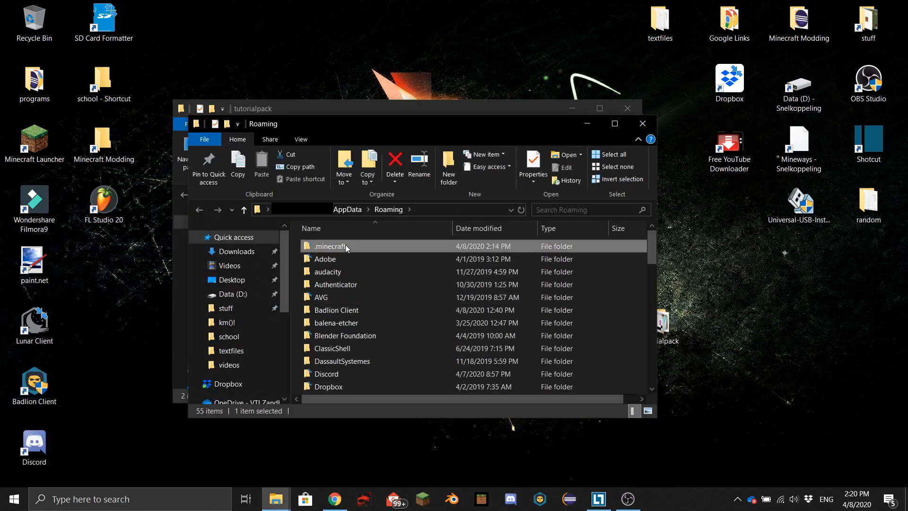
# Step: Open the 1.15.2 folder inside the versions folder of .minecraft
pyautogui.scroll(-5, 410, 288)
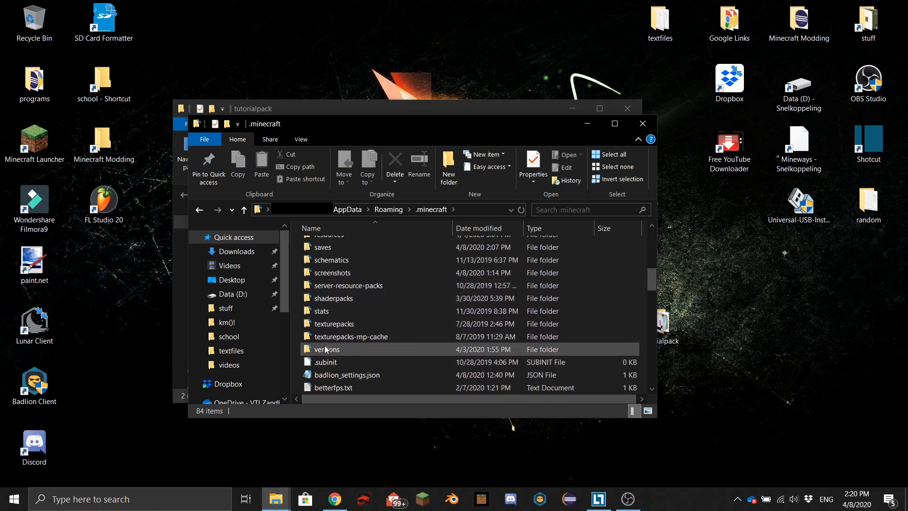
pyautogui.doubleClick(350, 348)
pyautogui.click(376, 209)
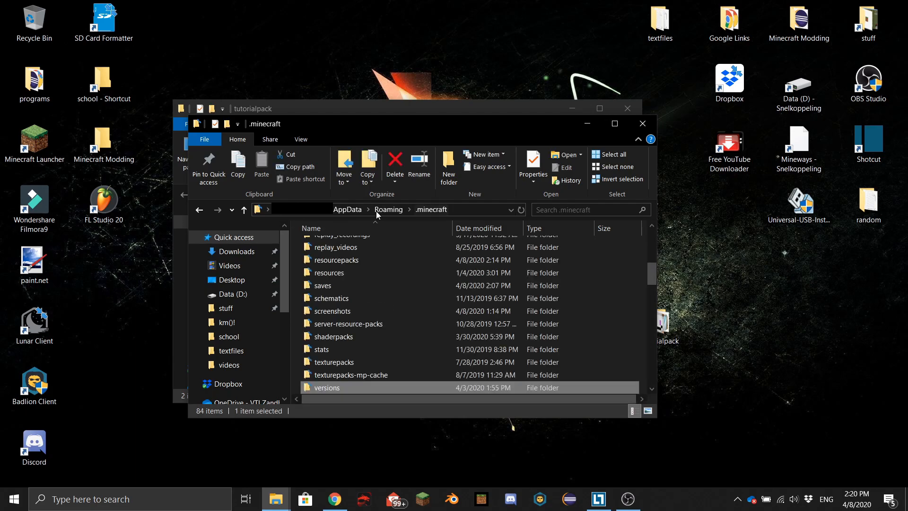
pyautogui.scroll(-3, 404, 377)
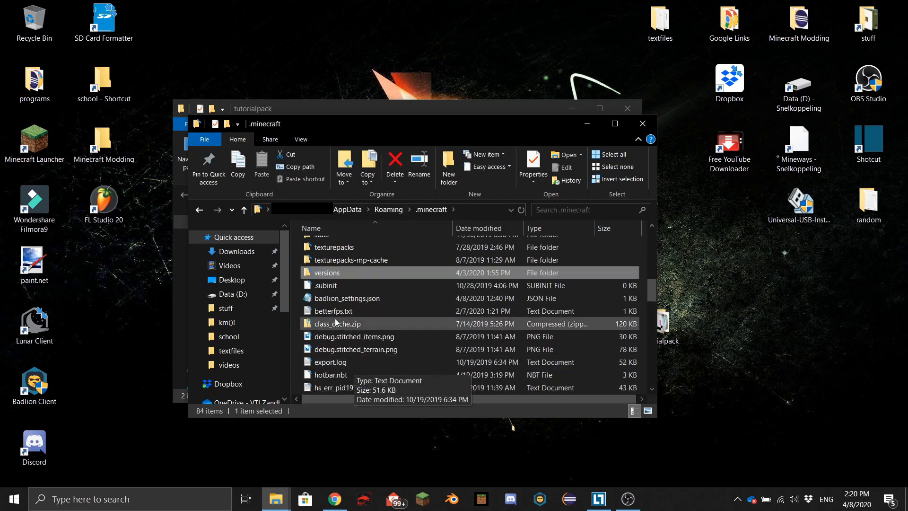
pyautogui.doubleClick(346, 273)
pyautogui.scroll(-6, 393, 303)
pyautogui.scroll(-1, 410, 288)
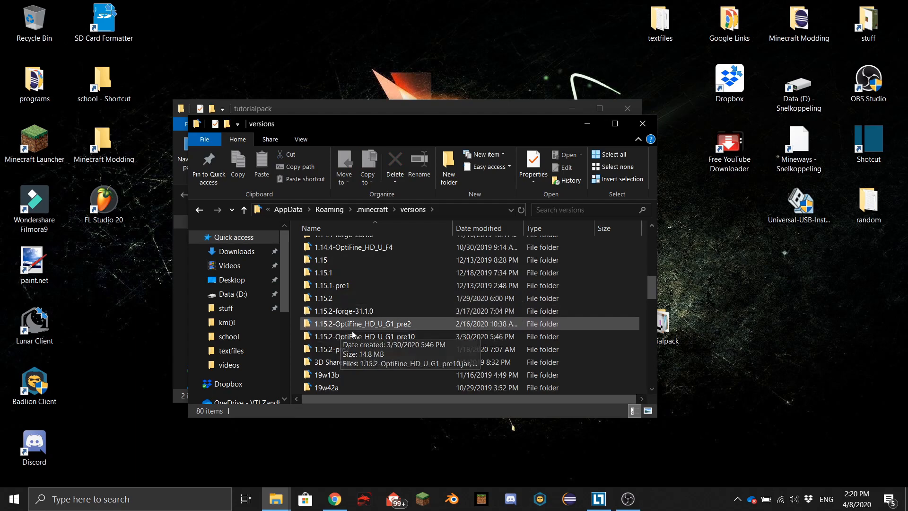
pyautogui.doubleClick(342, 297)
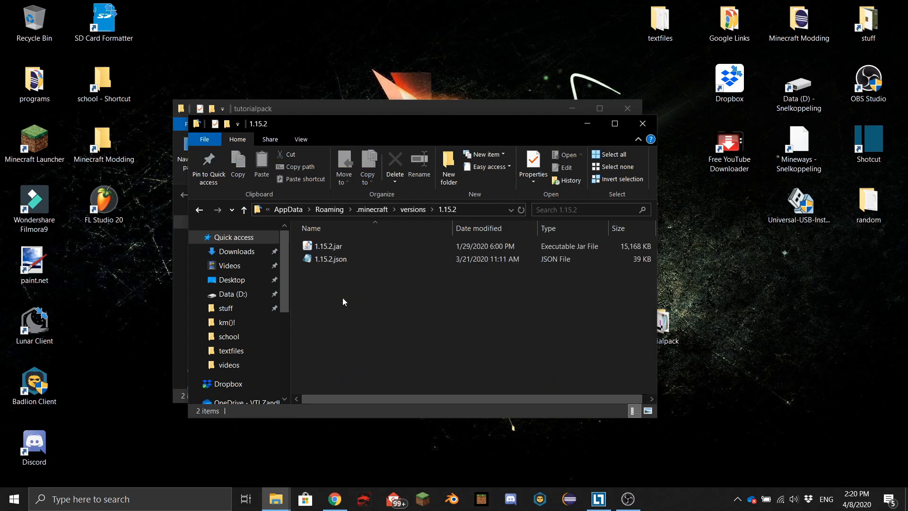
# Step: Open 1.15.2.json in Notepad to view its contents, and close it
pyautogui.click(345, 259)
pyautogui.doubleClick(345, 260)
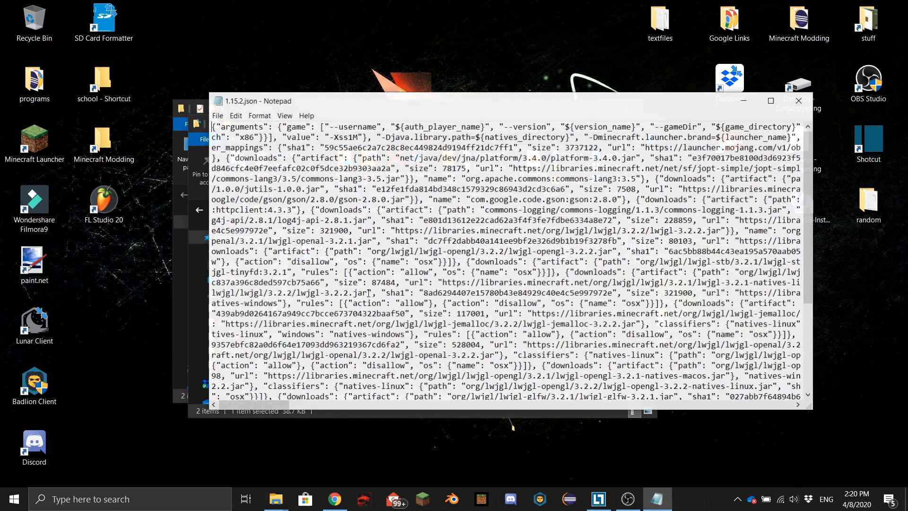
pyautogui.click(805, 100)
# Step: Open the 1.15.2.jar file with WinRAR
pyautogui.click(343, 244)
pyautogui.rightClick(343, 244)
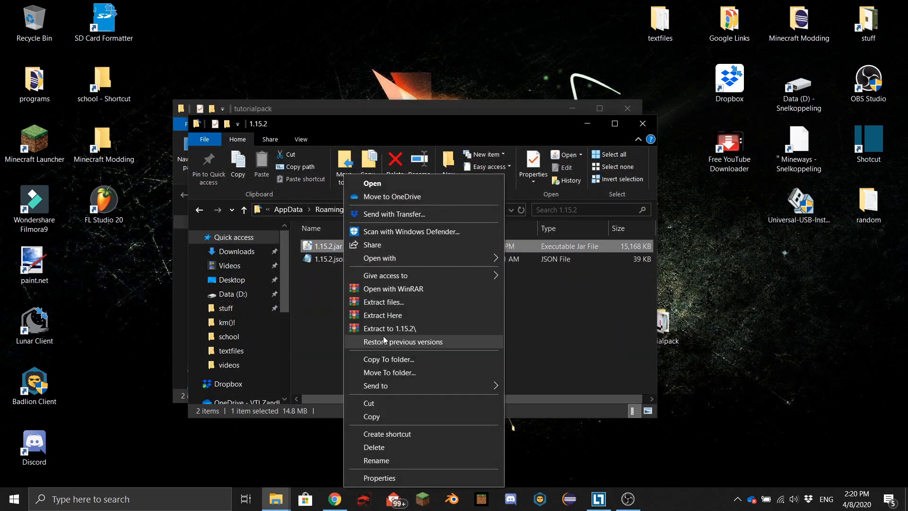
pyautogui.click(389, 290)
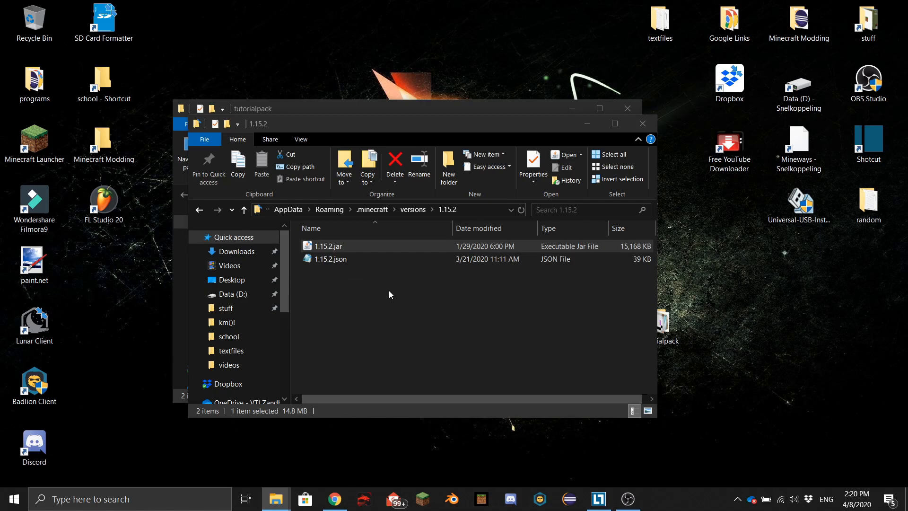
# Step: Switch to the WinRAR download page in Chrome, dismiss the WinRAR trial notice and look through the available downloads
pyautogui.click(334, 499)
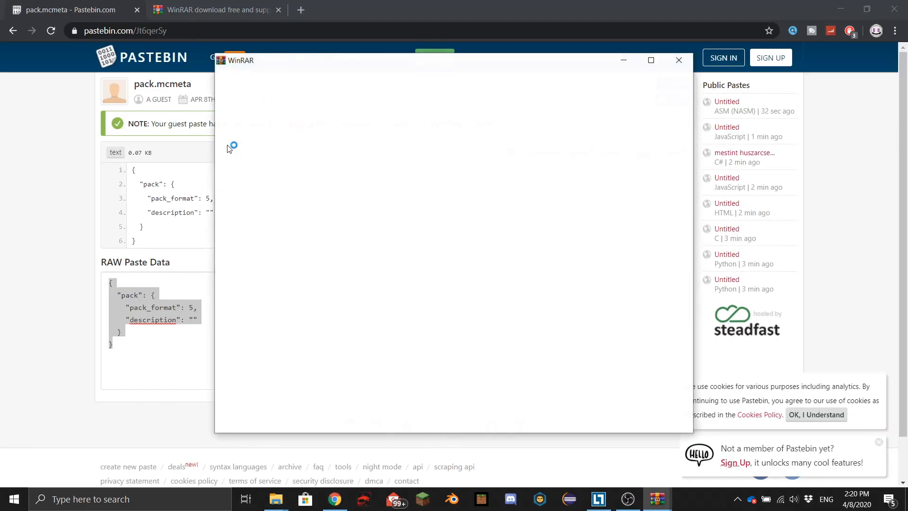
pyautogui.hotkey('ctrl', 'Tab')
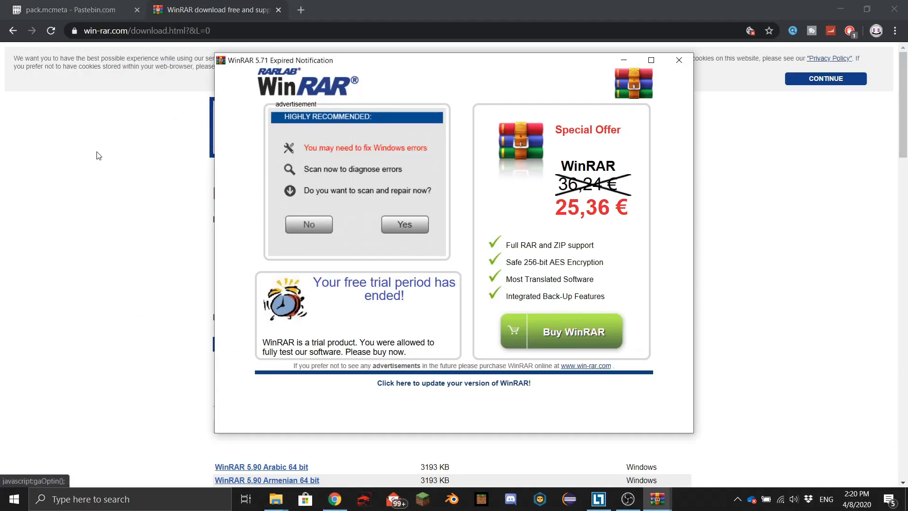
pyautogui.click(677, 59)
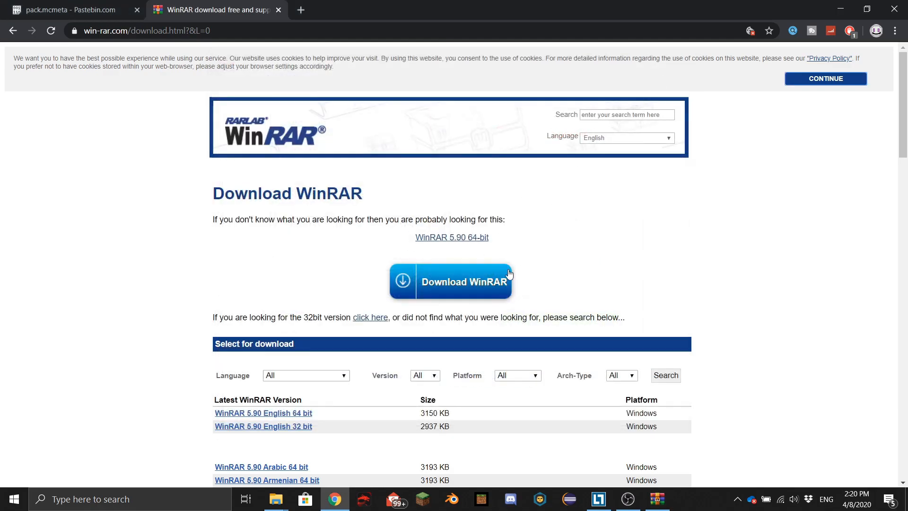
pyautogui.scroll(-2, 361, 338)
pyautogui.scroll(-15, 324, 313)
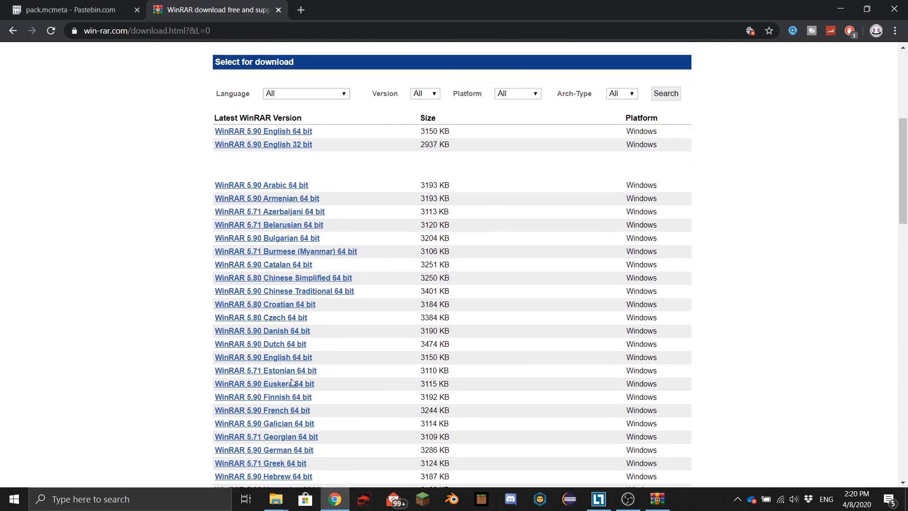
pyautogui.scroll(15, 324, 407)
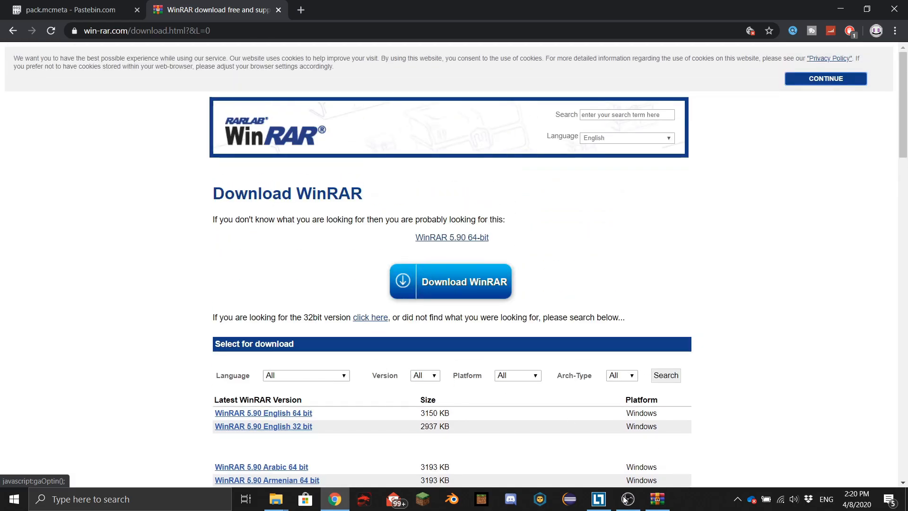
# Step: Switch back to WinRAR, minimize Chrome and extract the assets folder from 1.15.2.jar into the tutorialpack folder
pyautogui.click(652, 507)
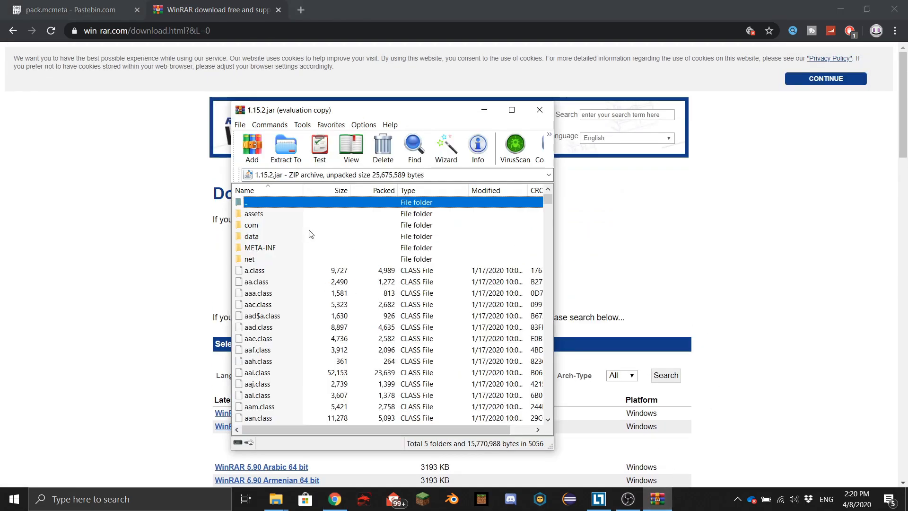
pyautogui.click(840, 10)
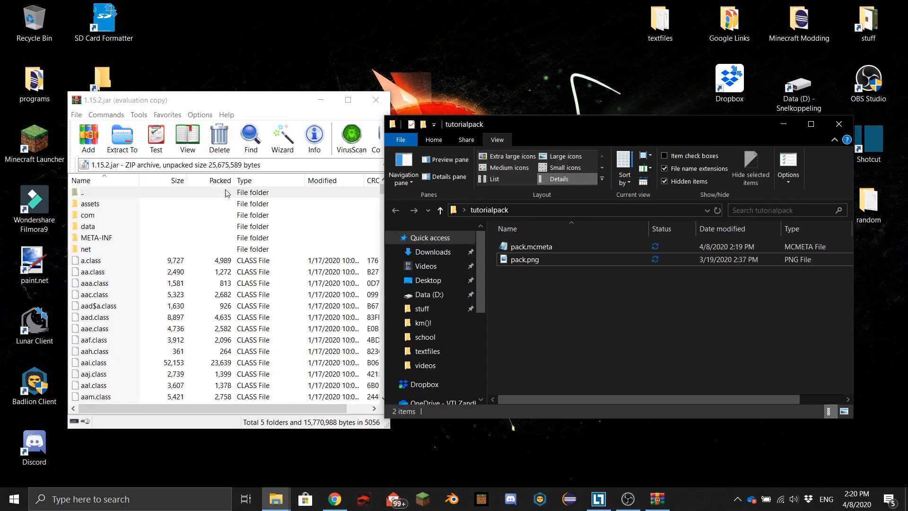
pyautogui.moveTo(121, 204); pyautogui.dragTo(122, 202)
pyautogui.moveTo(500, 264); pyautogui.dragTo(546, 309)
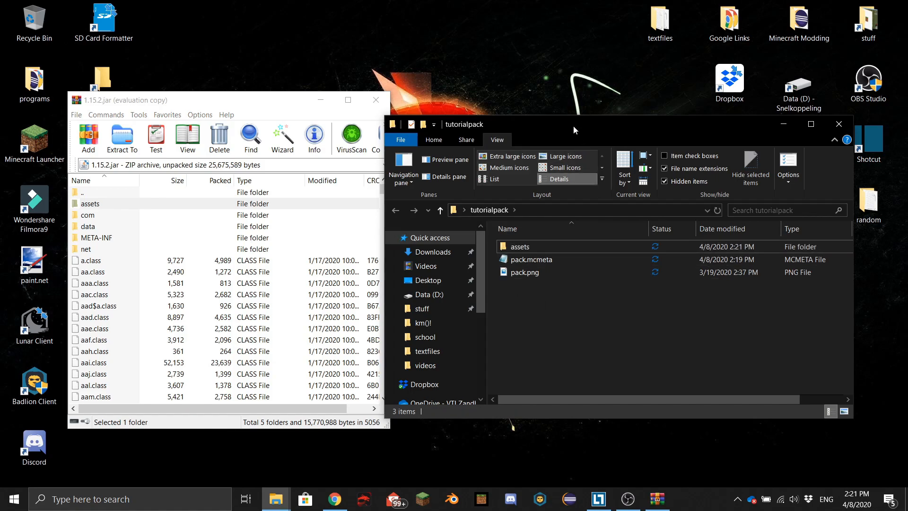
# Step: Open the minecraft folder inside the extracted assets folder of tutorialpack
pyautogui.moveTo(571, 125); pyautogui.dragTo(379, 95)
pyautogui.click(378, 219)
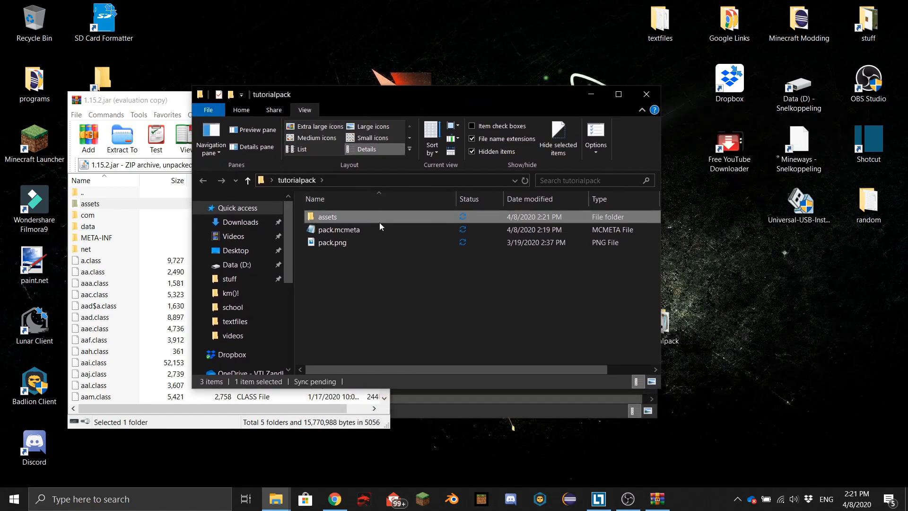
pyautogui.doubleClick(347, 217)
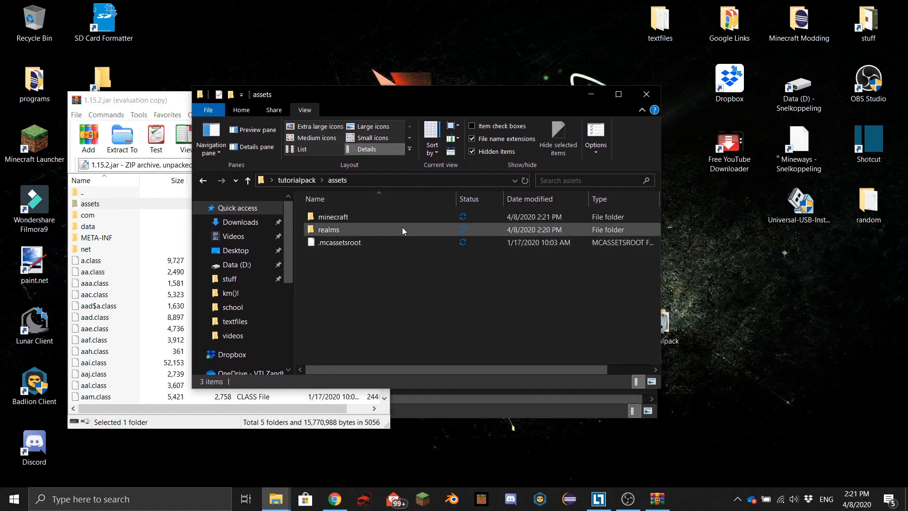
pyautogui.doubleClick(347, 216)
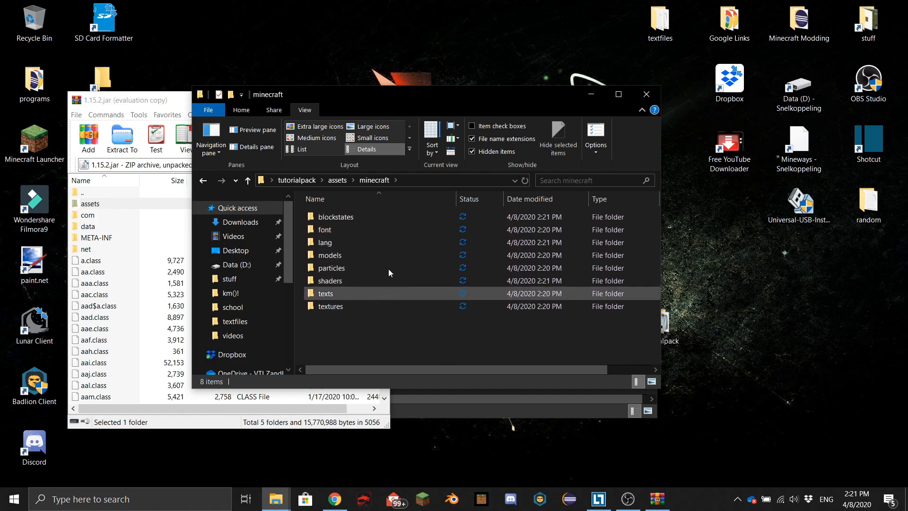
# Step: View the files in the blockstates folder and return to the minecraft folder
pyautogui.click(347, 217)
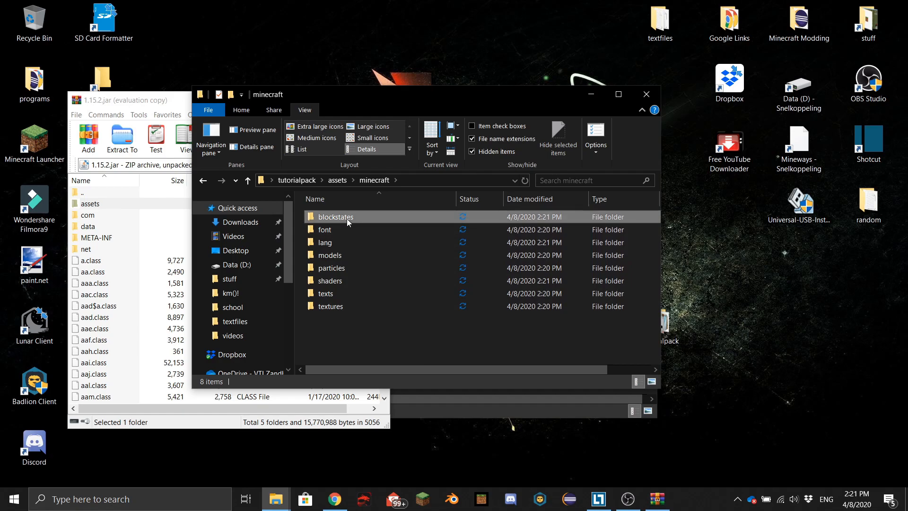
pyautogui.doubleClick(348, 217)
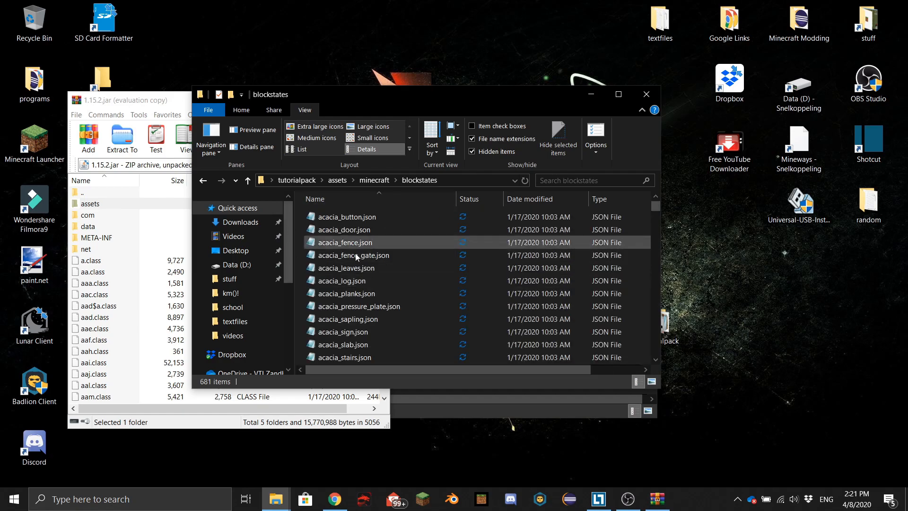
pyautogui.click(381, 180)
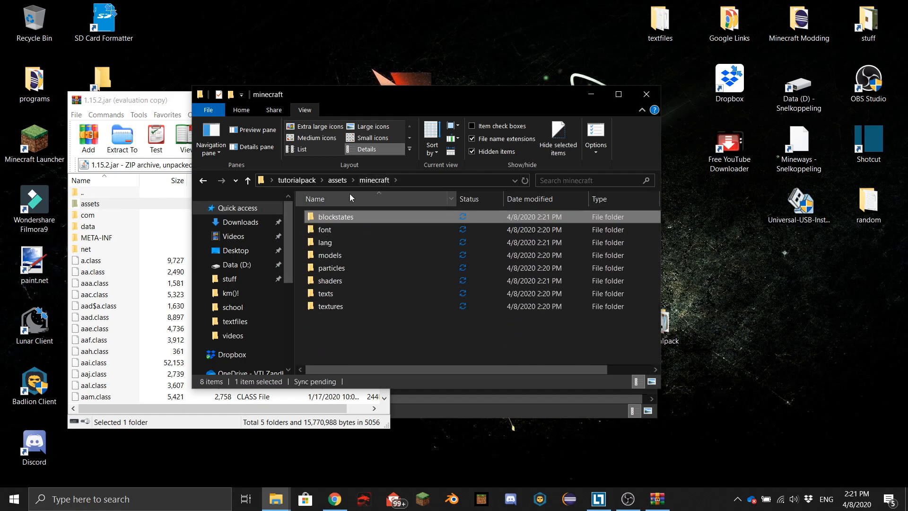
pyautogui.click(379, 340)
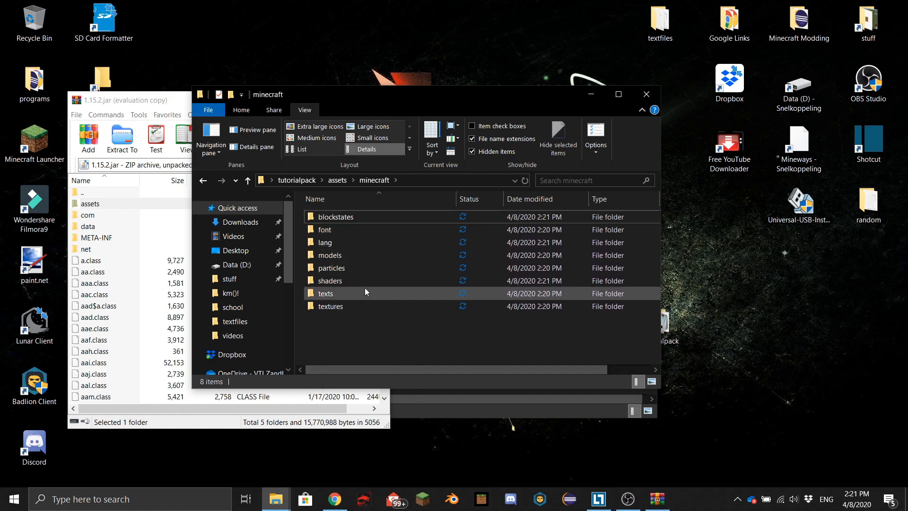
# Step: Open the textures folder, examine the block textures including andesite.png, and go back to textures
pyautogui.doubleClick(347, 305)
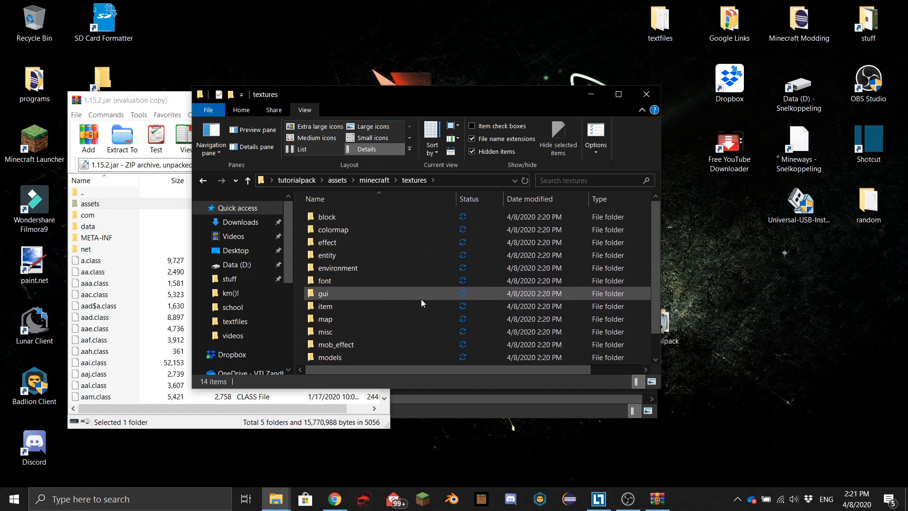
pyautogui.doubleClick(344, 218)
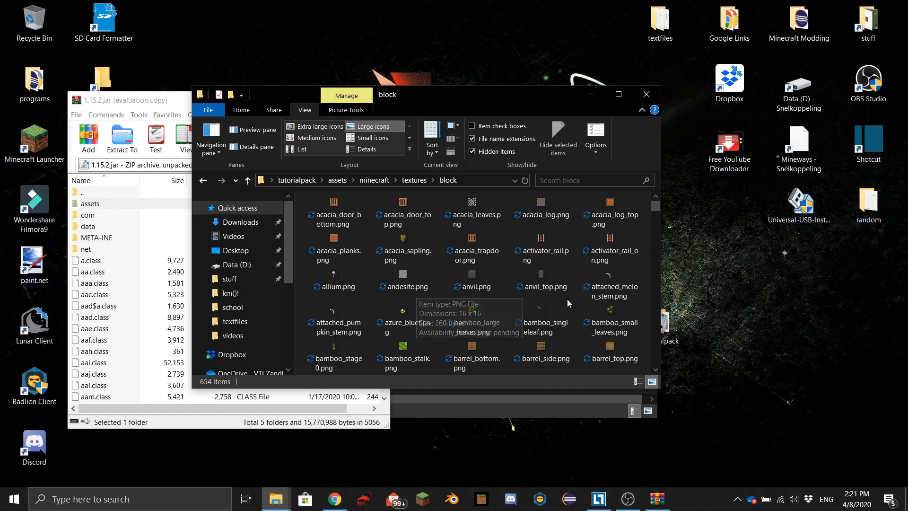
pyautogui.click(407, 285)
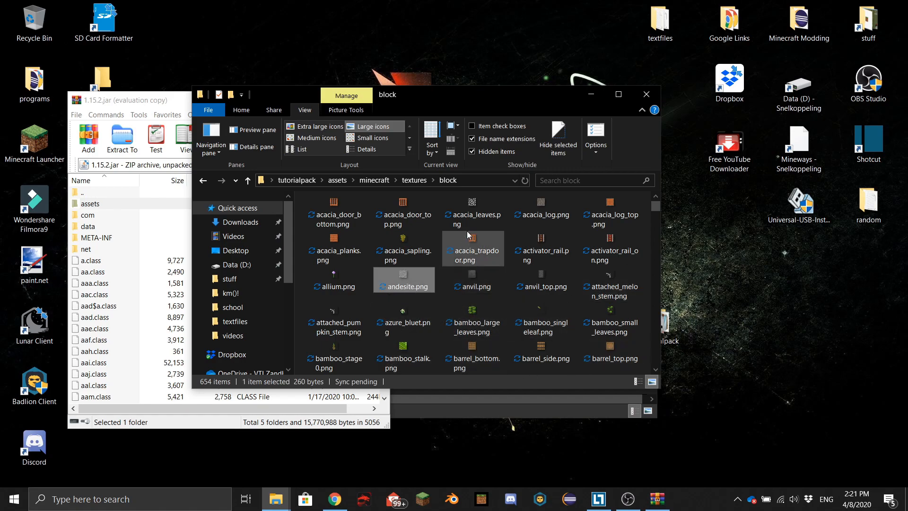
pyautogui.click(407, 182)
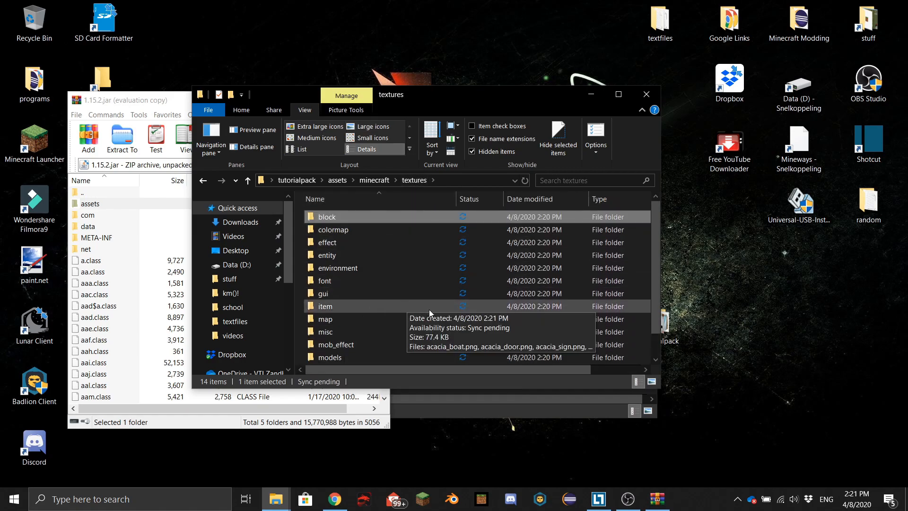
# Step: Open the gui textures folder and delete its title folder
pyautogui.click(335, 294)
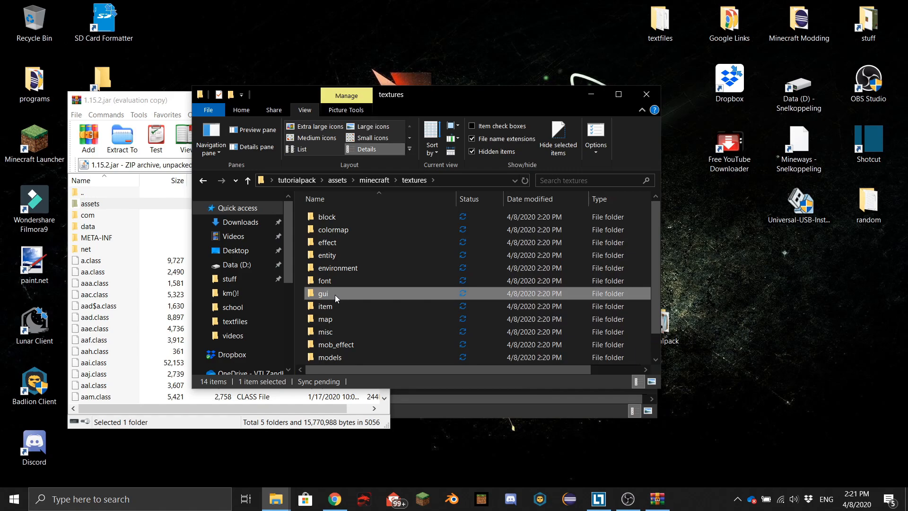
pyautogui.doubleClick(335, 294)
pyautogui.click(334, 294)
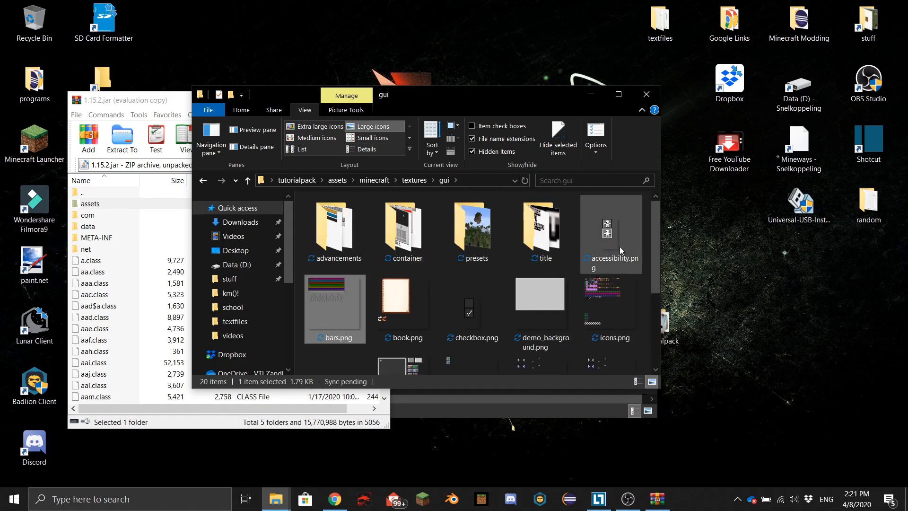
pyautogui.click(549, 240)
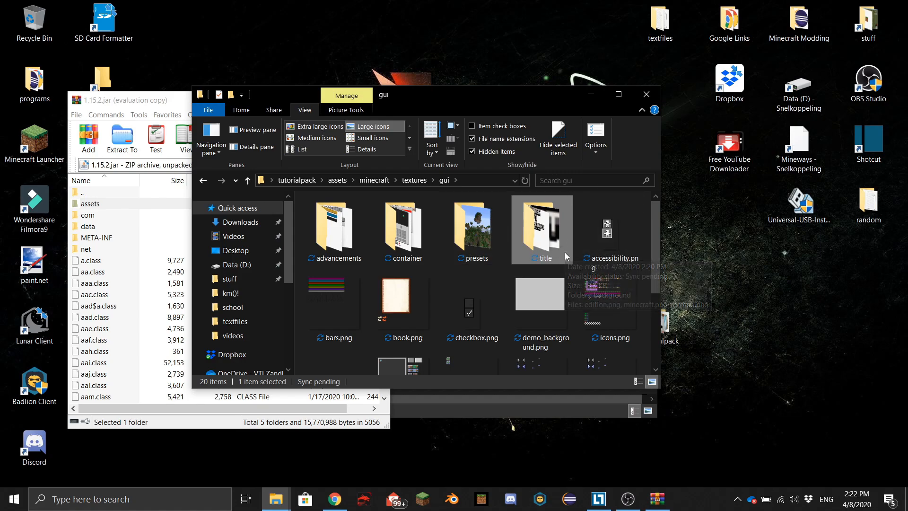
pyautogui.press('Delete')
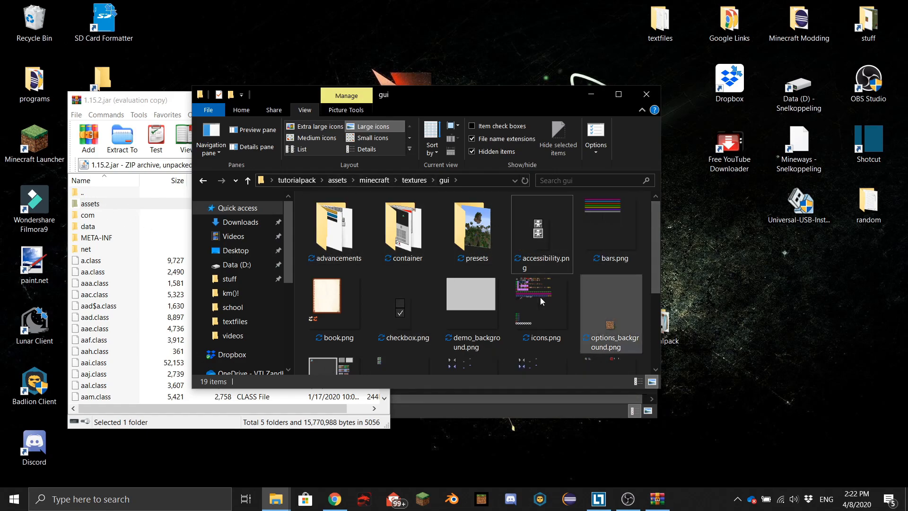
# Step: Return to the minecraft folder and open en_us.json from its lang folder
pyautogui.click(409, 180)
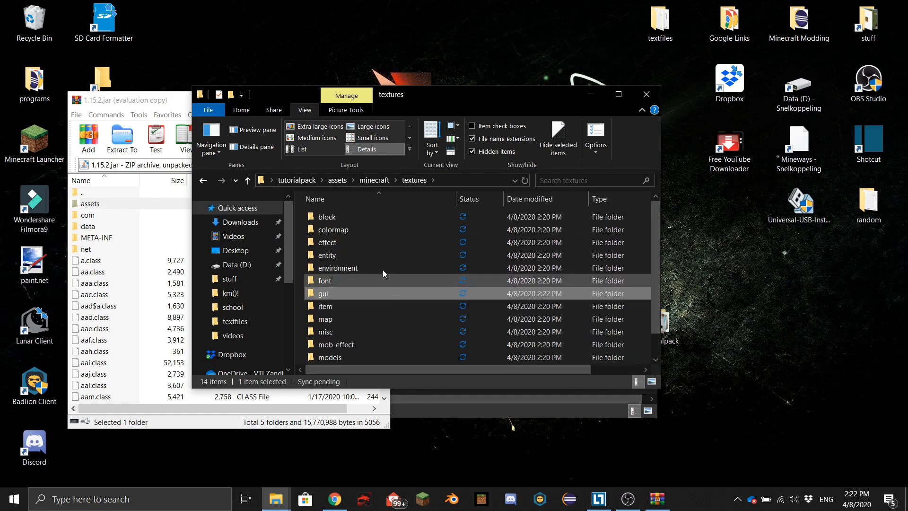
pyautogui.click(374, 180)
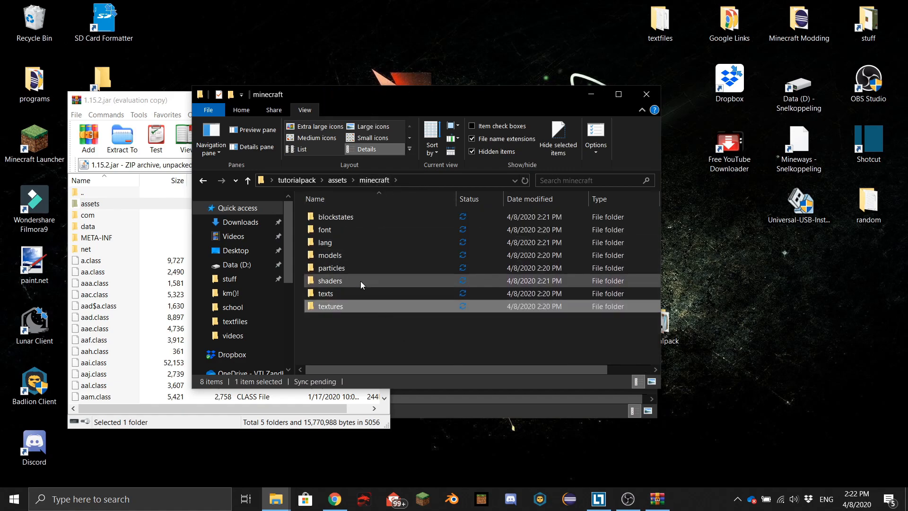
pyautogui.doubleClick(335, 243)
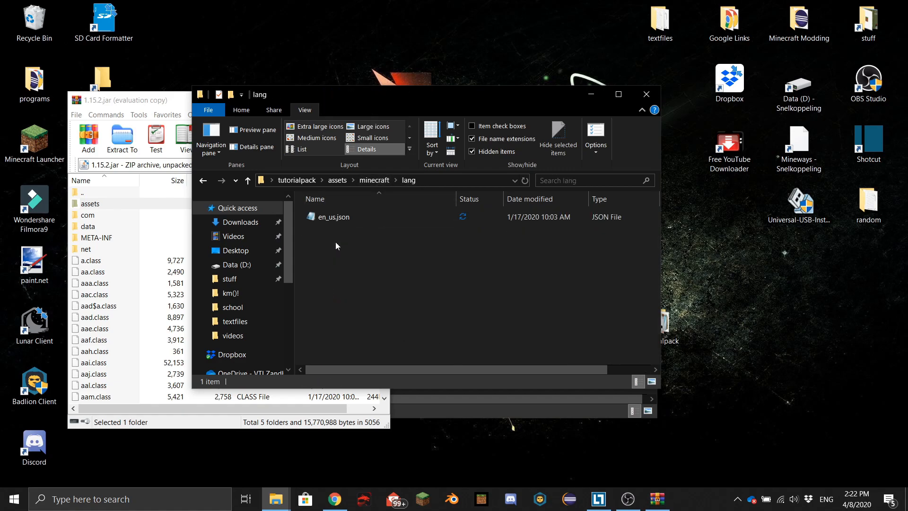
pyautogui.doubleClick(350, 217)
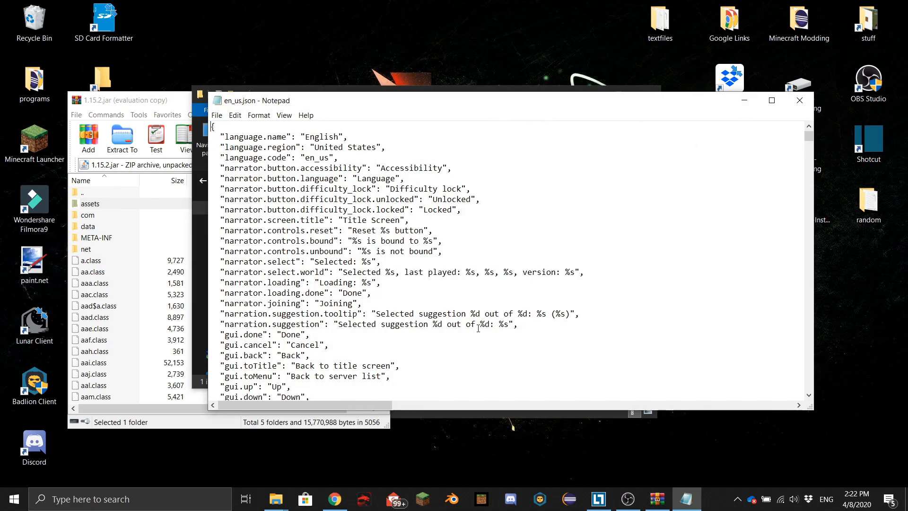
# Step: Change the display name of parrot_spawn_egg in en_us.json to "Pesky Bird Spawn Egg"
pyautogui.scroll(-2, 567, 307)
pyautogui.moveTo(808, 136); pyautogui.dragTo(813, 191)
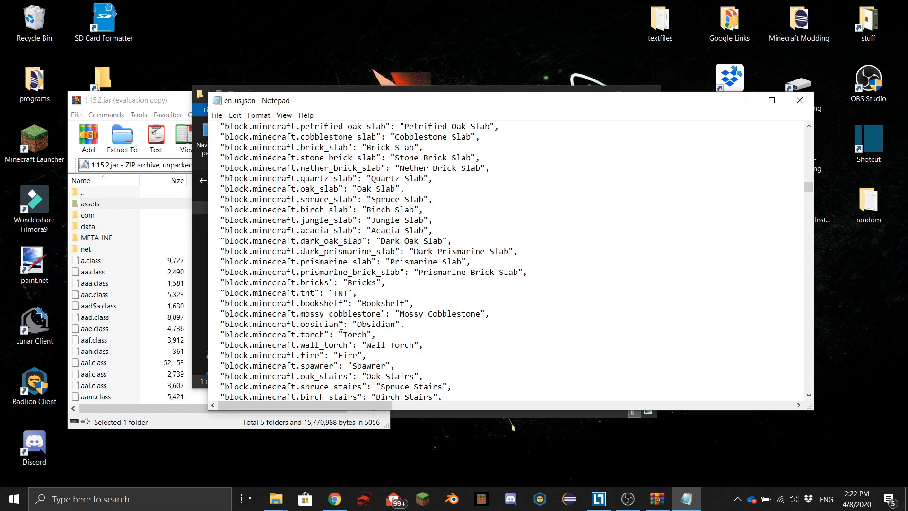
pyautogui.moveTo(806, 184); pyautogui.dragTo(810, 229)
pyautogui.scroll(2, 523, 256)
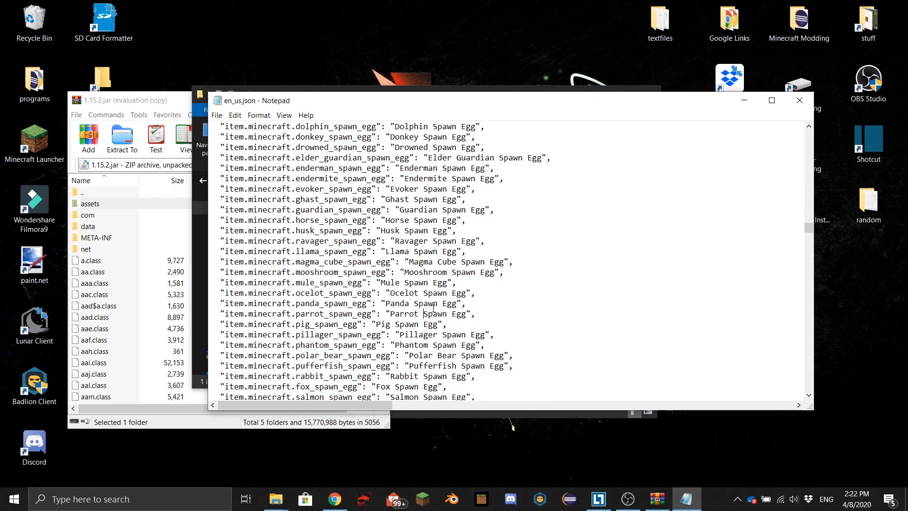
pyautogui.press('Left')
pyautogui.press('BackSpace')
pyautogui.press('BackSpace')
pyautogui.press('BackSpace')
pyautogui.press('BackSpace')
pyautogui.press('BackSpace')
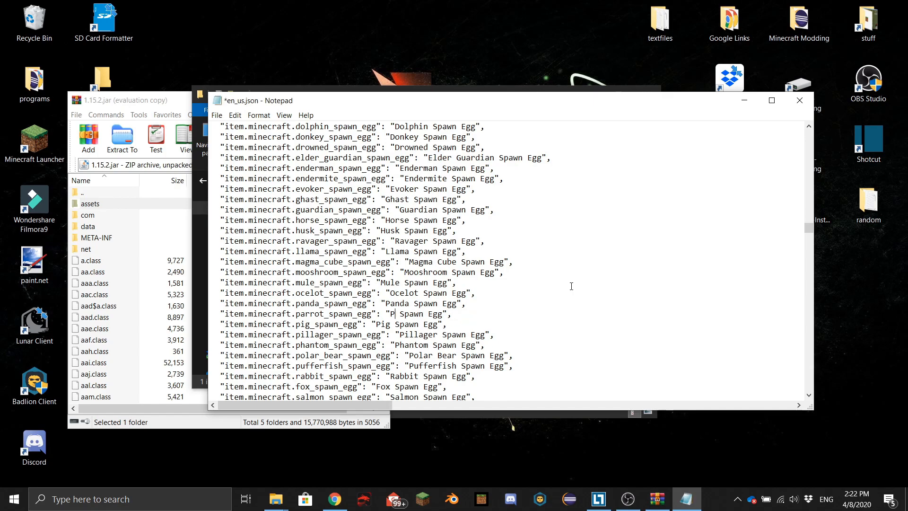
pyautogui.write('esky Bird')
# Step: Change the display name of entity.minecraft.parrot to "Pesky Bird", then save and close en_us.json
pyautogui.moveTo(808, 229); pyautogui.dragTo(808, 251)
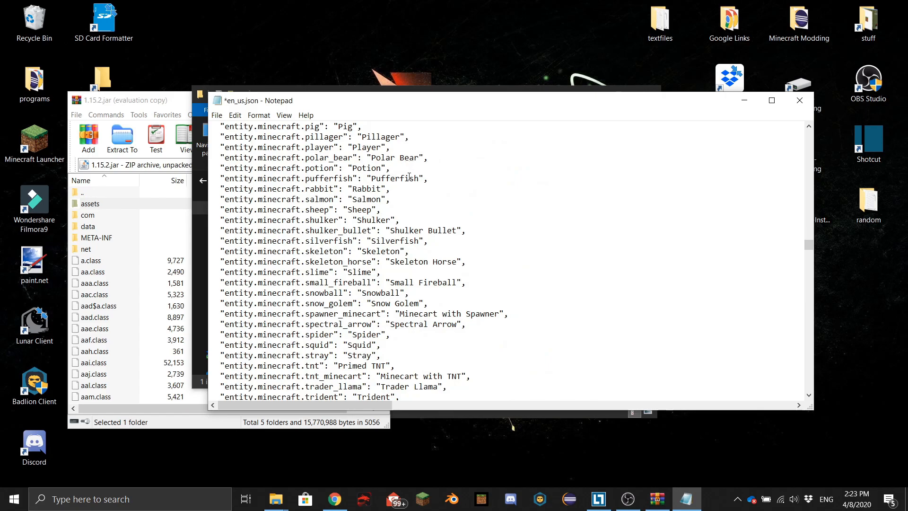
pyautogui.scroll(2, 410, 174)
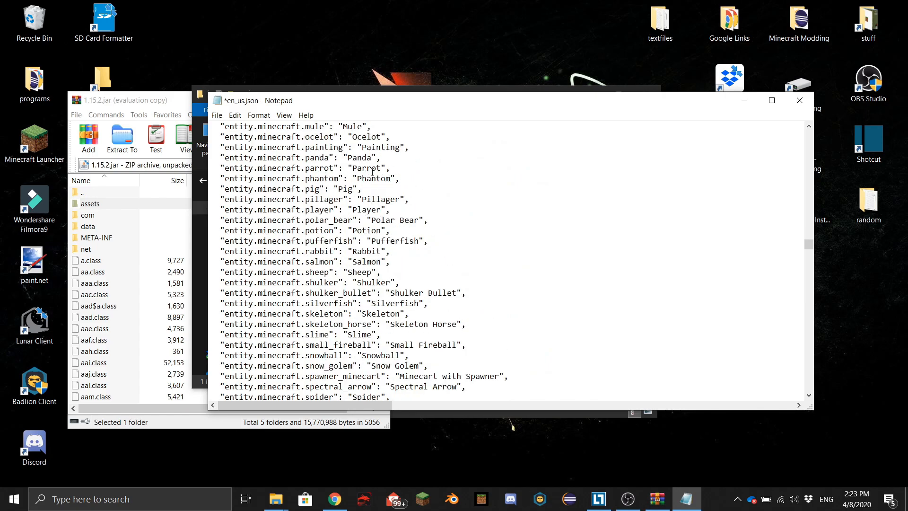
pyautogui.press('BackSpace')
pyautogui.press('BackSpace')
pyautogui.press('BackSpace')
pyautogui.press('BackSpace')
pyautogui.press('BackSpace')
pyautogui.write('esky Bir')
pyautogui.hotkey('ctrl', 's')
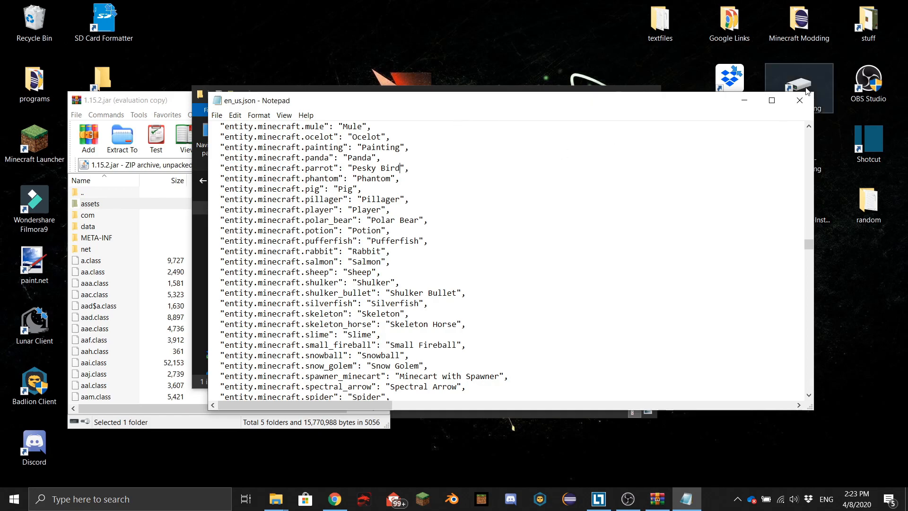
pyautogui.click(799, 101)
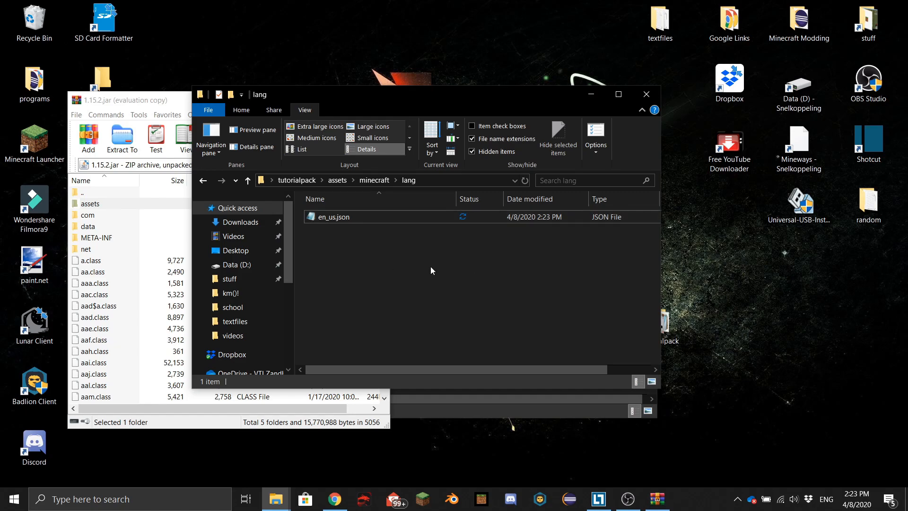
# Step: Close the lang folder, the 1.15.2.jar archive and the 1.15.2 version folder windows
pyautogui.click(647, 94)
pyautogui.click(380, 100)
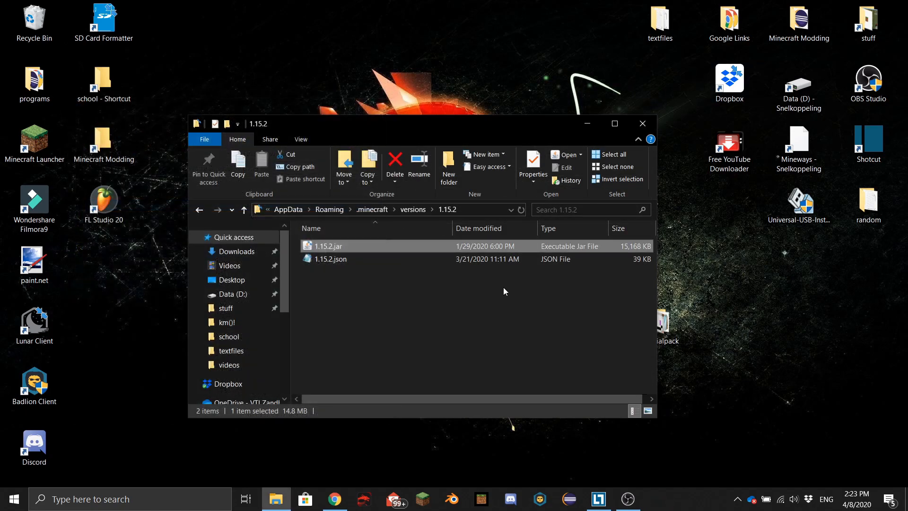
pyautogui.click(503, 290)
pyautogui.click(641, 124)
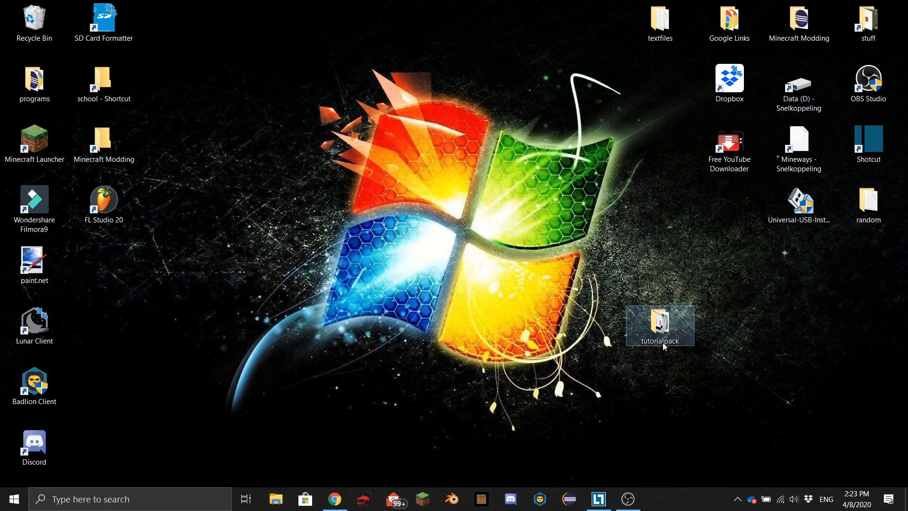
# Step: Compress assets, pack.mcmeta and pack.png in the tutorialpack folder into a zip file named tutorialpack.zip
pyautogui.doubleClick(664, 324)
pyautogui.moveTo(360, 266); pyautogui.dragTo(358, 219)
pyautogui.rightClick(358, 219)
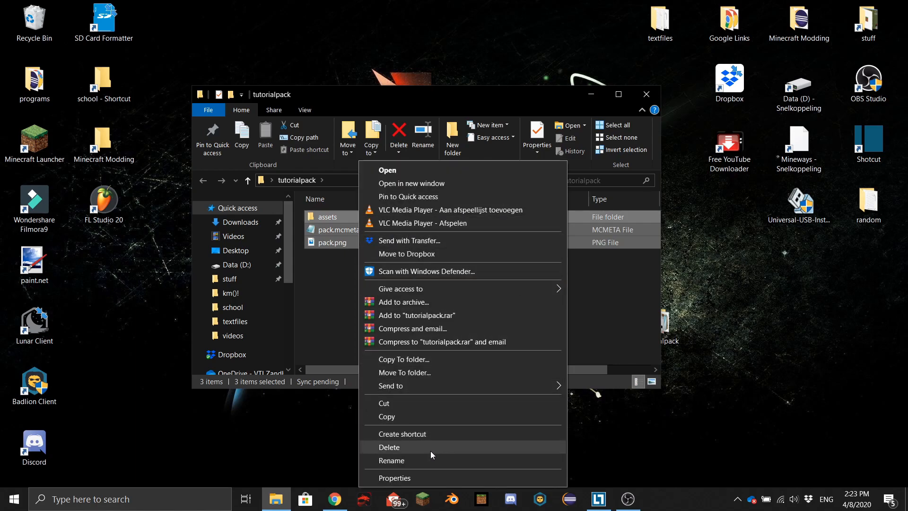
pyautogui.moveTo(535, 386)
pyautogui.click(594, 401)
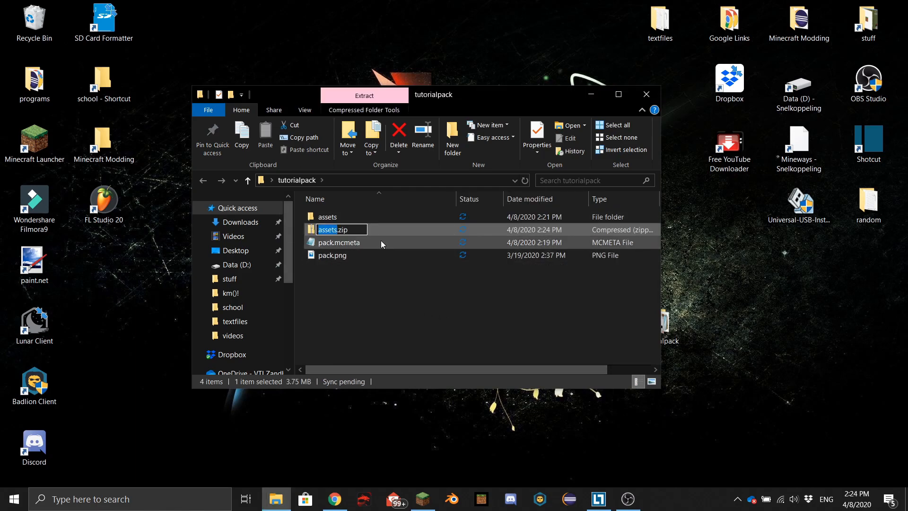
pyautogui.write('tutorialpack')
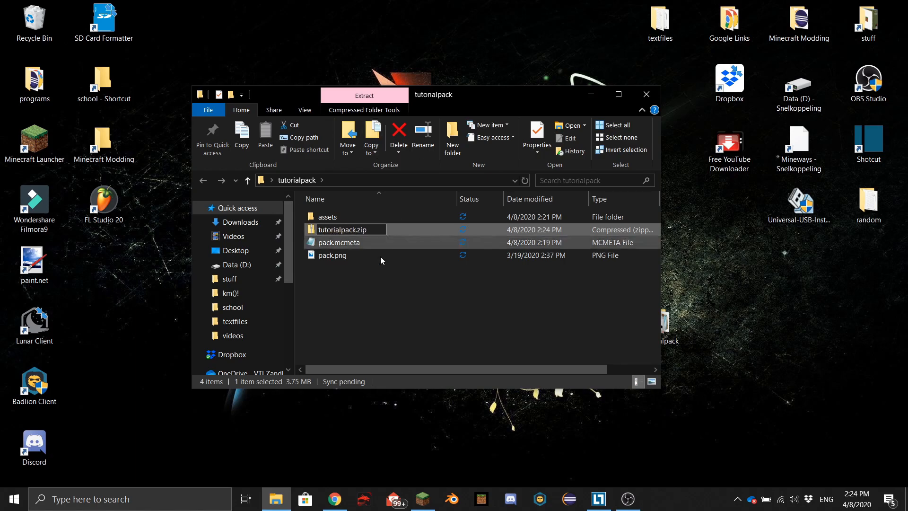
pyautogui.click(362, 287)
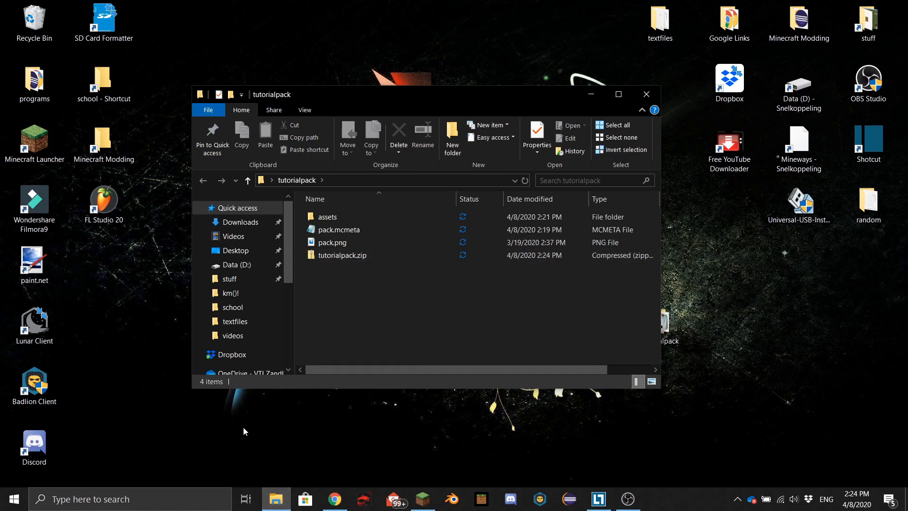
# Step: Open the resourcepacks folder inside .minecraft, reached through %appdata%, and look through its packs
pyautogui.press('super+r')
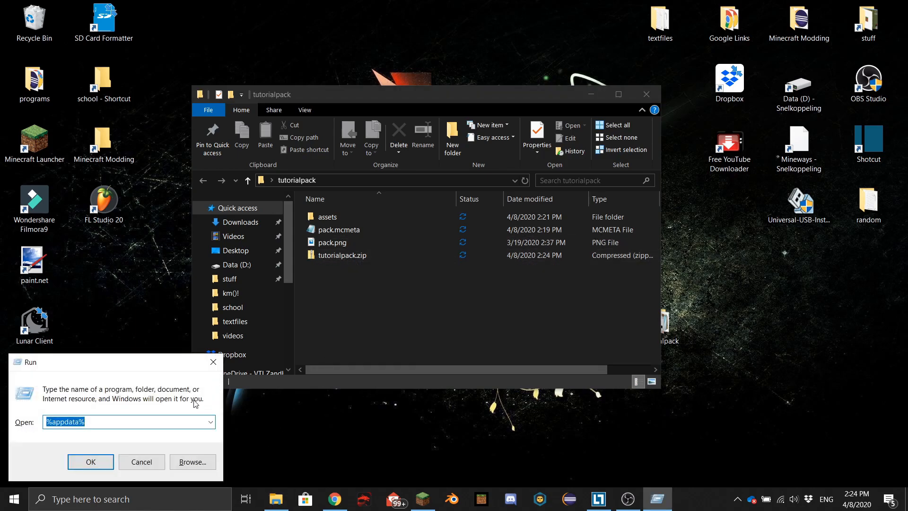
pyautogui.click(95, 467)
pyautogui.doubleClick(365, 238)
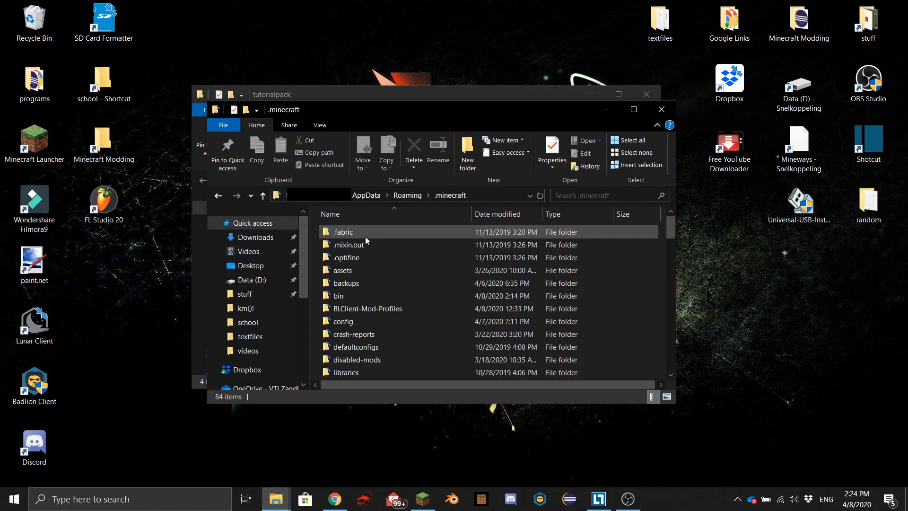
pyautogui.scroll(-5, 407, 339)
pyautogui.scroll(1, 388, 349)
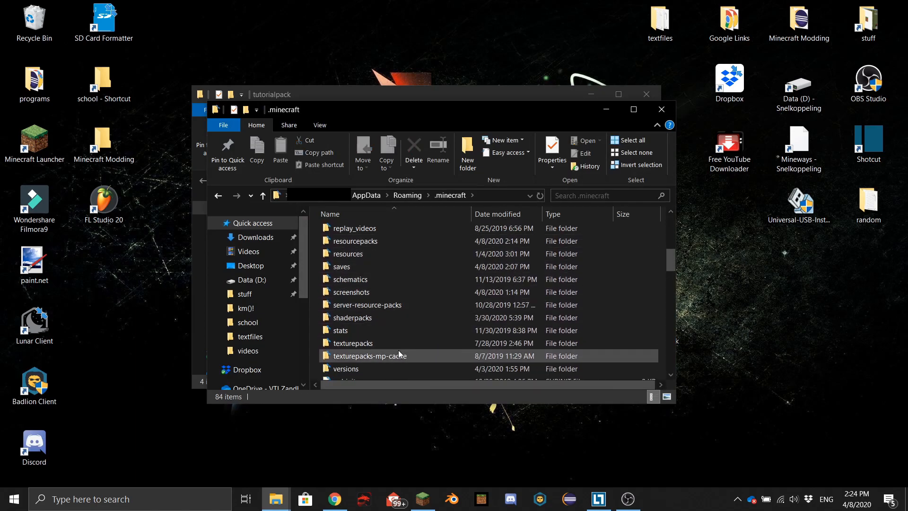
pyautogui.doubleClick(381, 241)
pyautogui.scroll(-3, 359, 284)
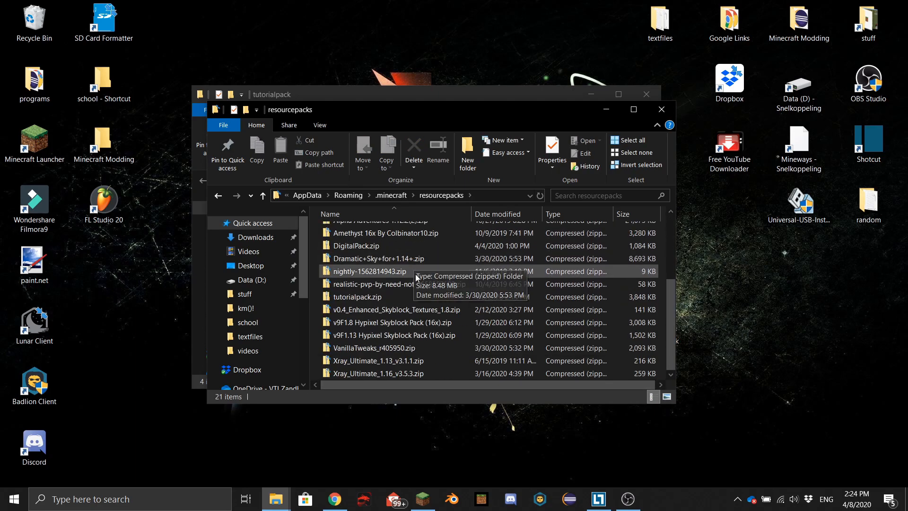
pyautogui.scroll(3, 444, 298)
# Step: Place the resourcepacks window beside the tutorialpack window and put tutorialpack.zip into the resourcepacks folder
pyautogui.moveTo(434, 116); pyautogui.dragTo(701, 135)
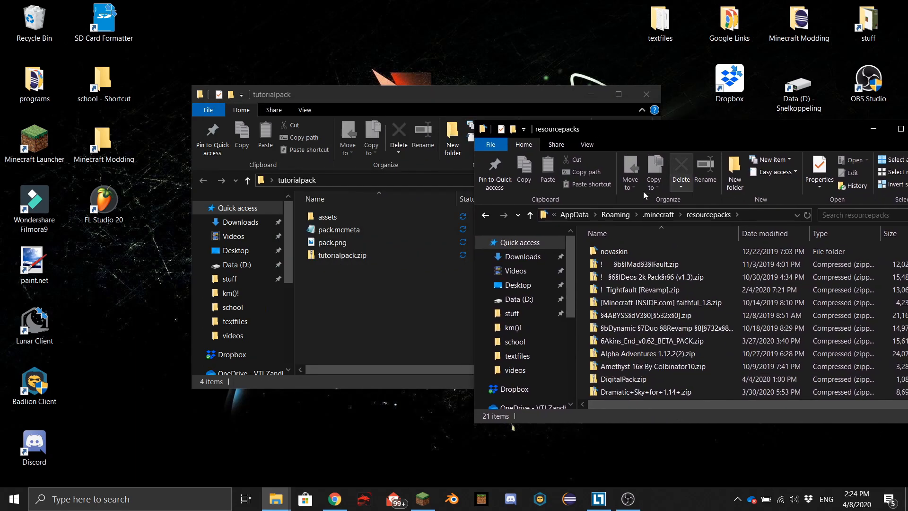
pyautogui.moveTo(357, 259); pyautogui.dragTo(375, 263)
pyautogui.moveTo(611, 291); pyautogui.dragTo(585, 283)
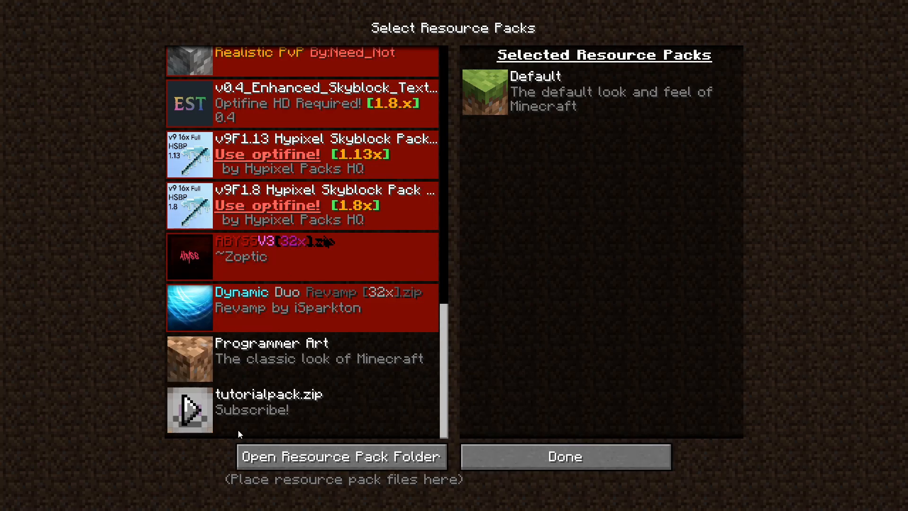
# Step: In Minecraft, enable the tutorialpack.zip resource pack and load the first singleplayer world
pyautogui.click(197, 420)
pyautogui.click(502, 458)
pyautogui.click(479, 347)
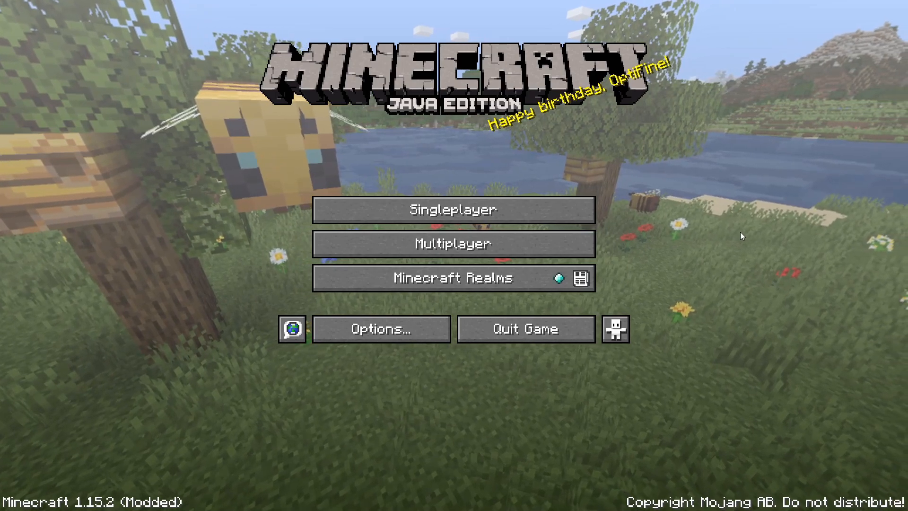
pyautogui.click(486, 204)
pyautogui.doubleClick(379, 99)
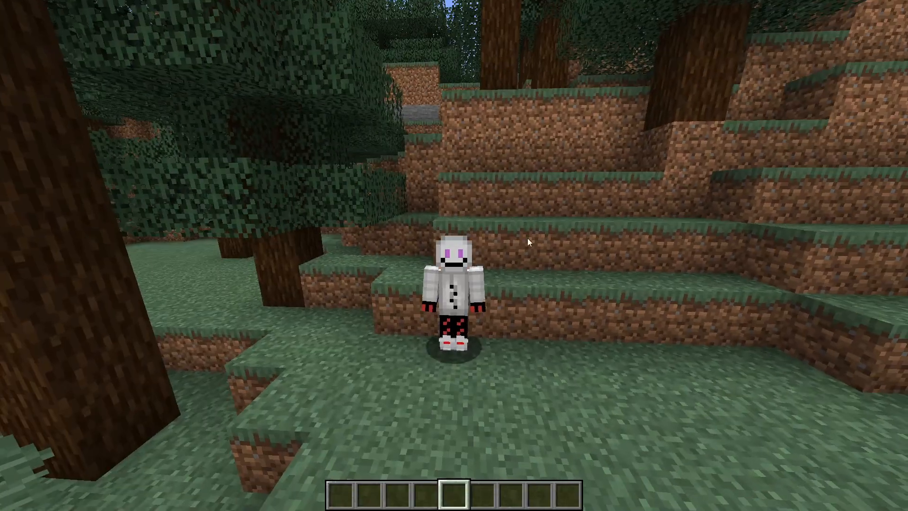
# Step: Search the creative inventory for "pes", put the parrot spawn egg in the first hotbar slot and hold it
pyautogui.press('e')
pyautogui.click(567, 156)
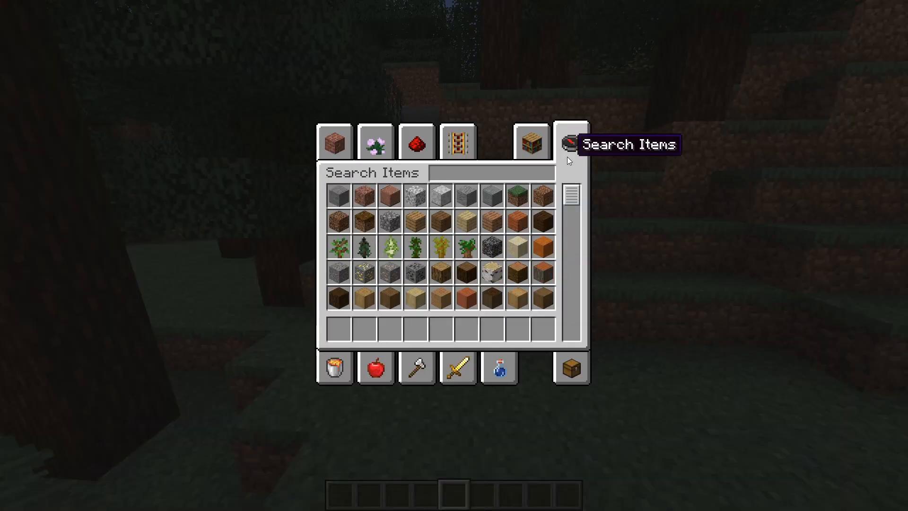
pyautogui.write('pes')
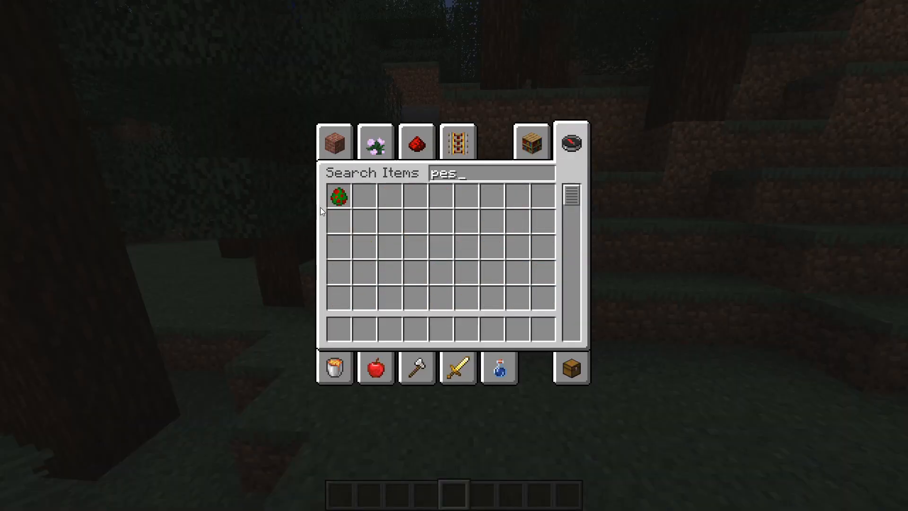
pyautogui.click(343, 194)
pyautogui.click(338, 328)
pyautogui.press('Escape')
pyautogui.press('1')
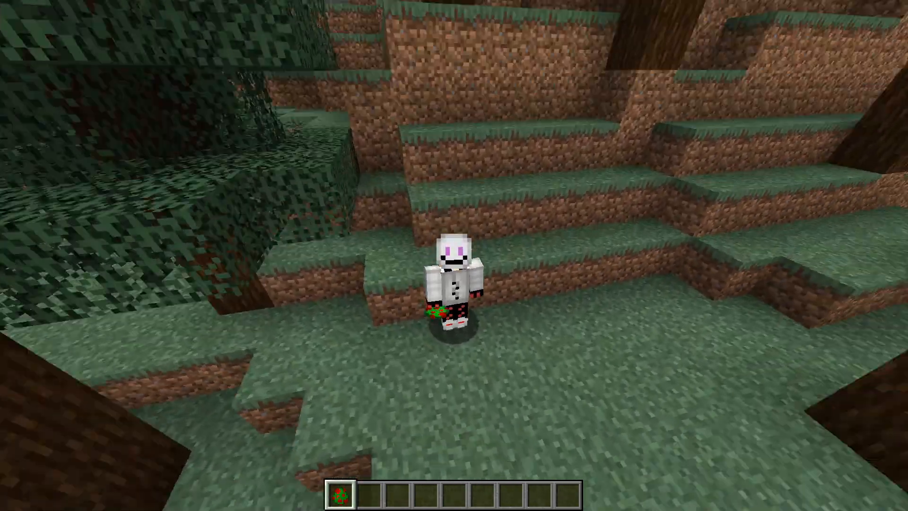
pyautogui.scroll(-3, 453, 255)
pyautogui.scroll(3, 453, 255)
pyautogui.press('F5')
pyautogui.press('F5')
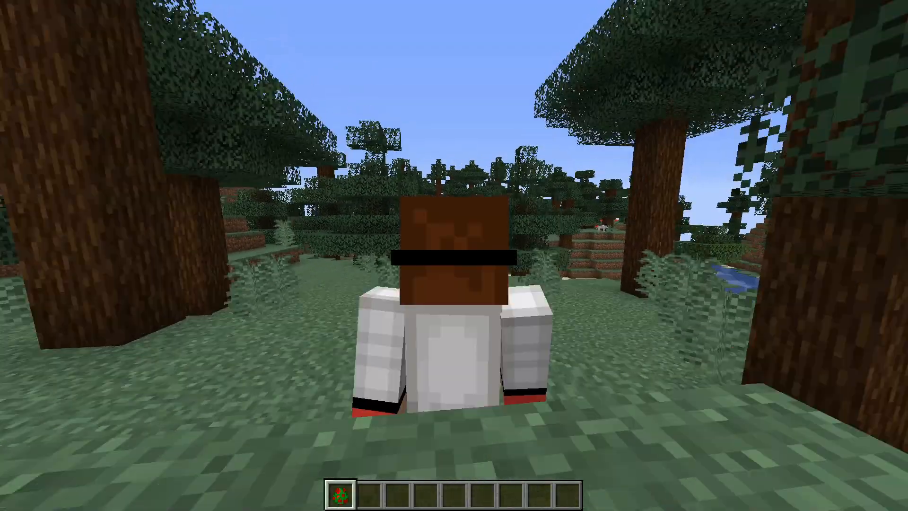
pyautogui.press('F5')
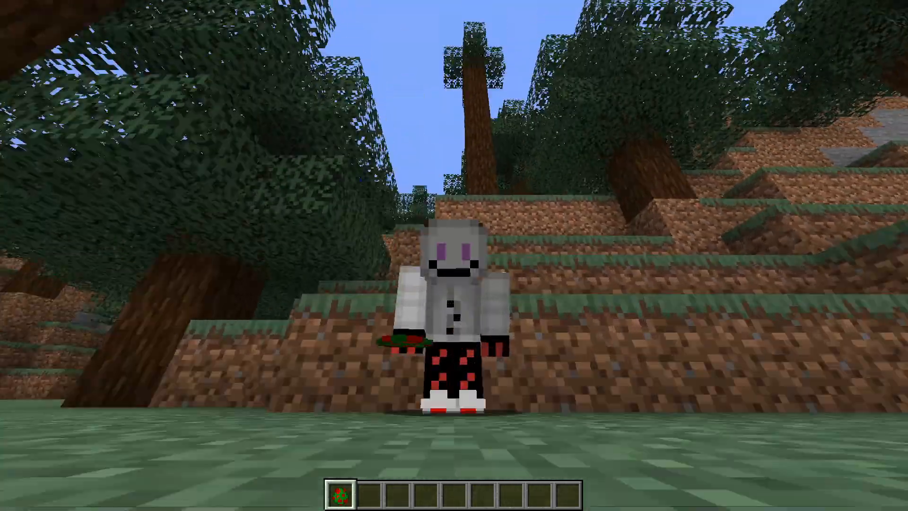
pyautogui.press('a')
pyautogui.press('d')
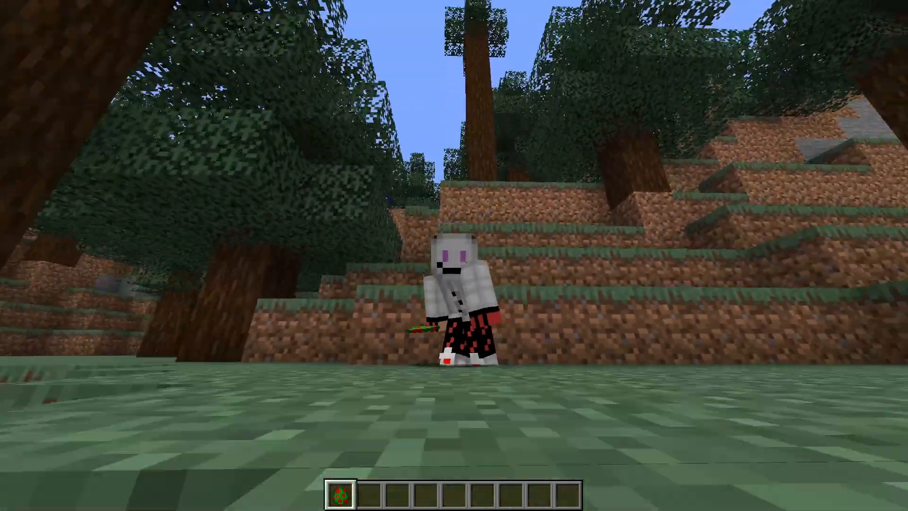